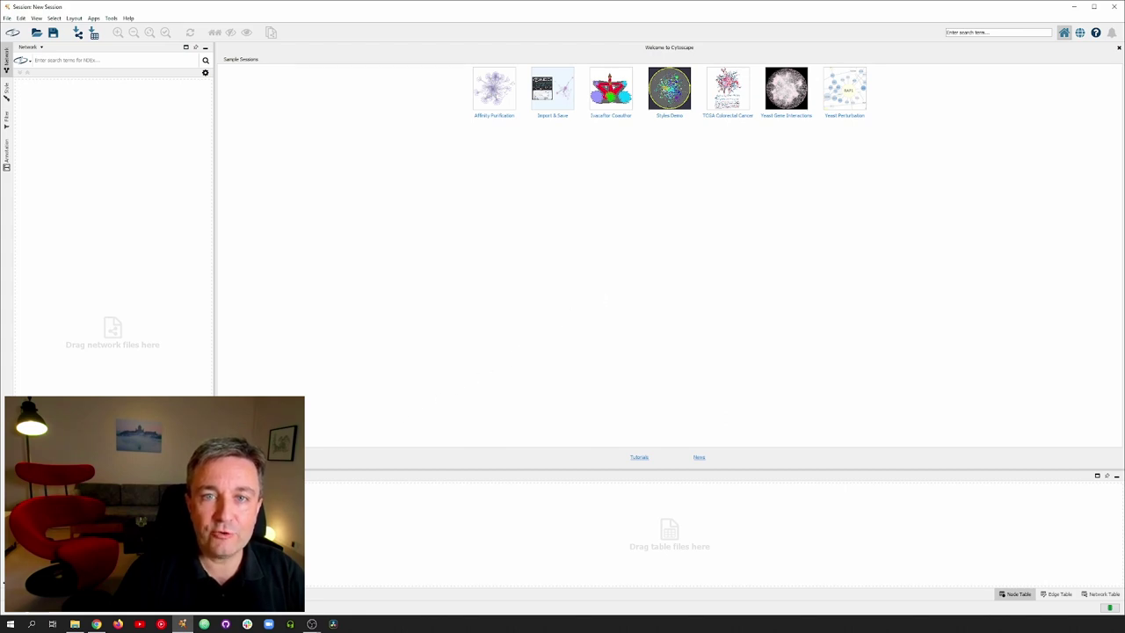
Glance at the omics spreadsheet and Cytoscape's list of network search sources.
{"action": "left_click", "coordinate": [96, 624]}
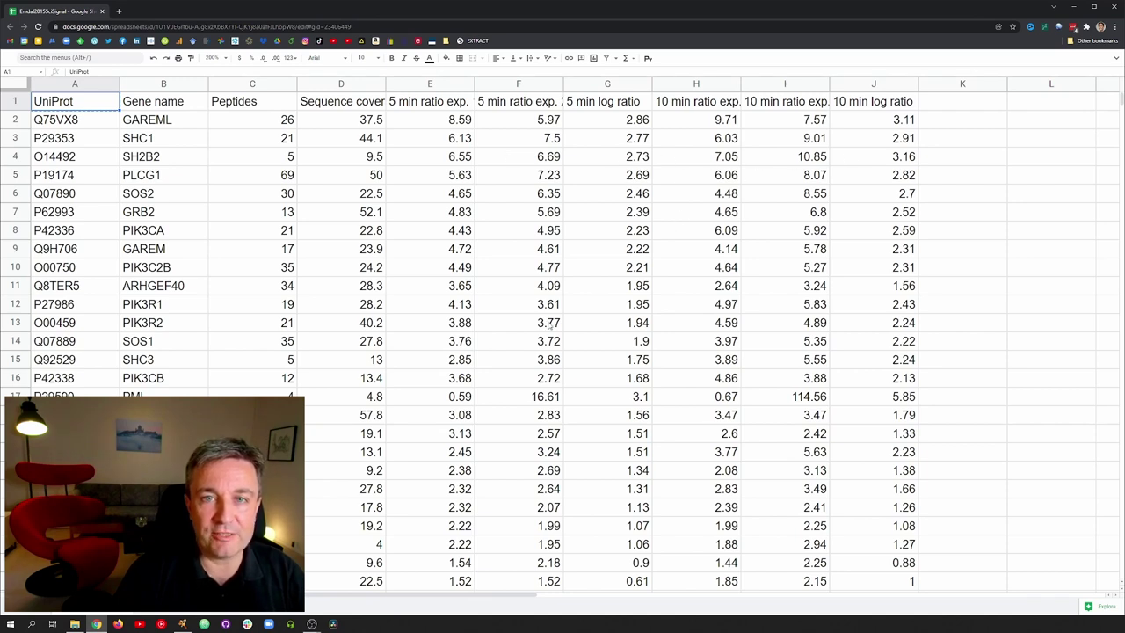
{"action": "left_click", "coordinate": [182, 624]}
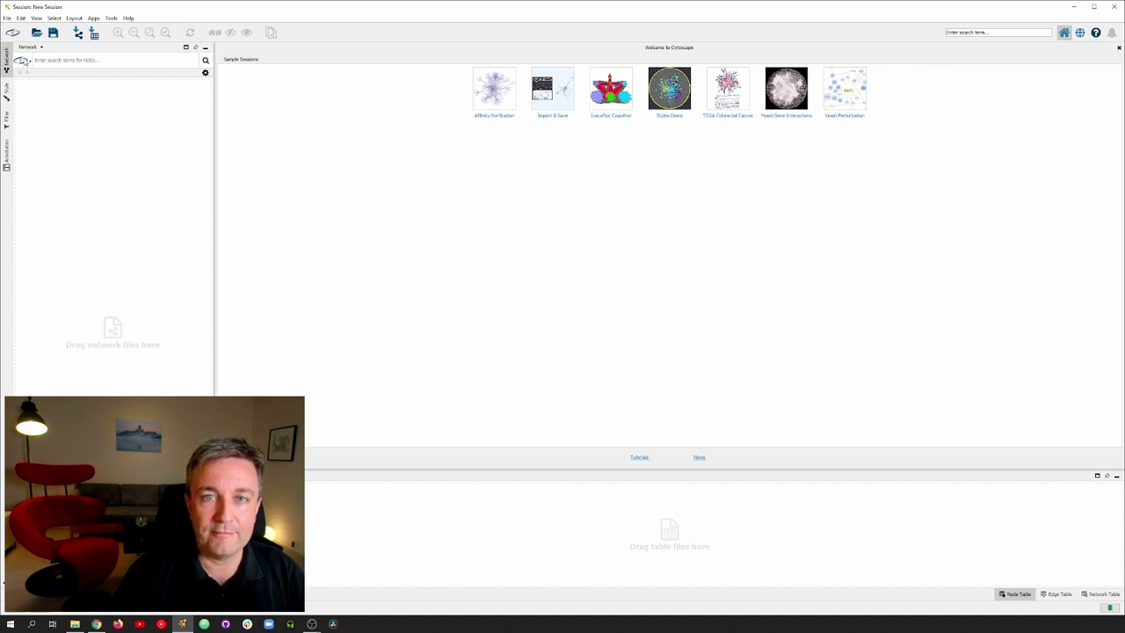
{"action": "left_click", "coordinate": [24, 60]}
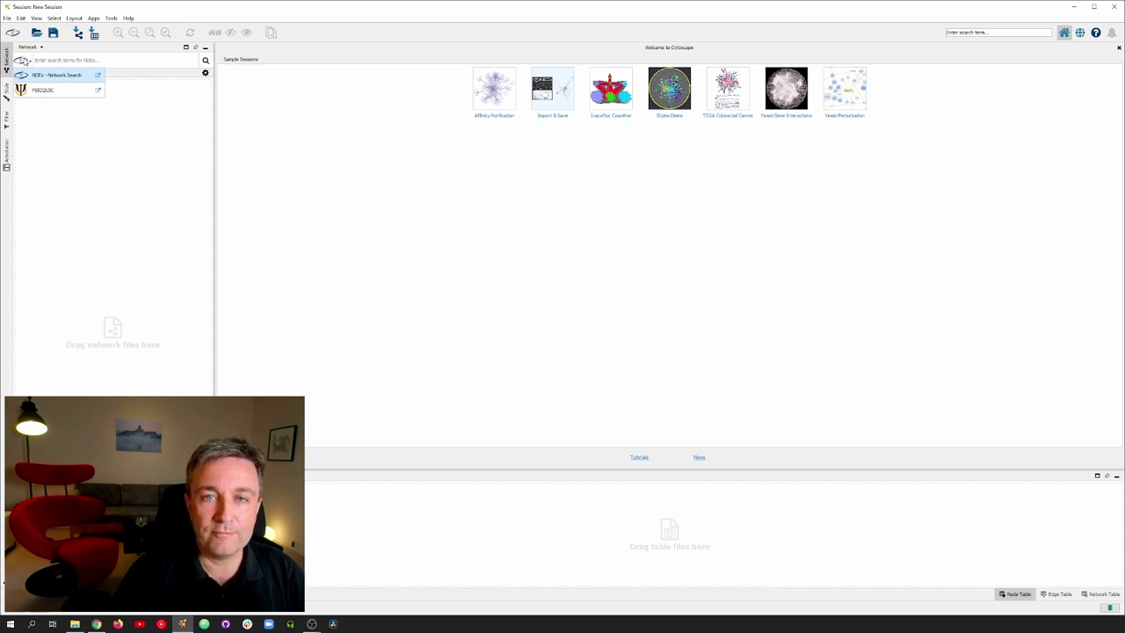
{"action": "left_click", "coordinate": [25, 60]}
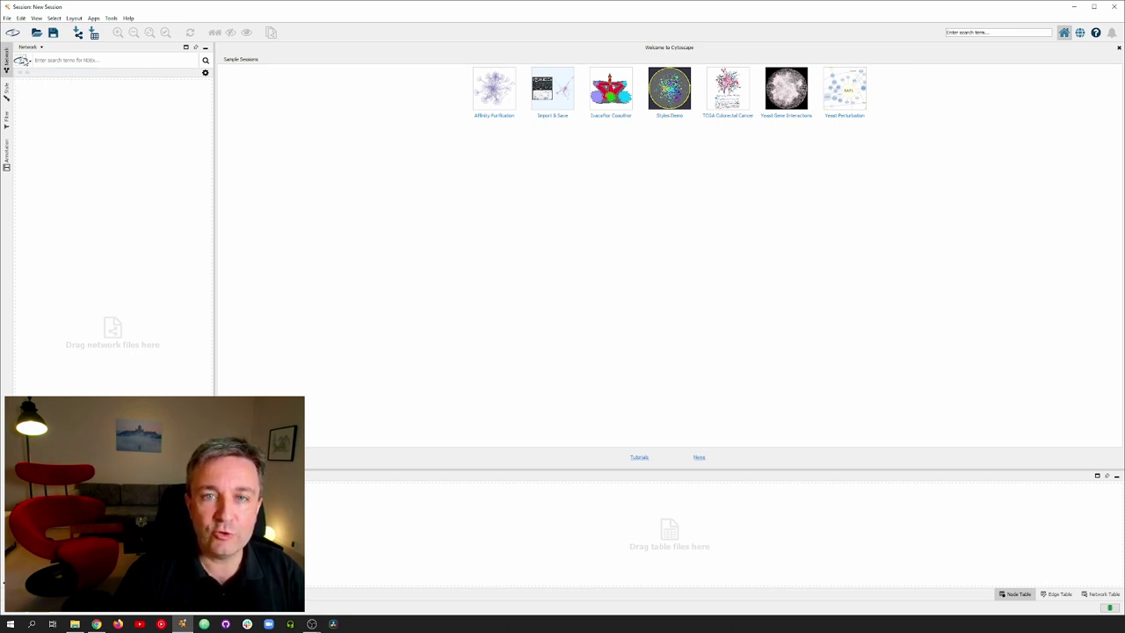
Install stringApp via the App Manager and set the network search source to STRING protein query.
{"action": "left_click", "coordinate": [93, 18]}
{"action": "left_click", "coordinate": [103, 32]}
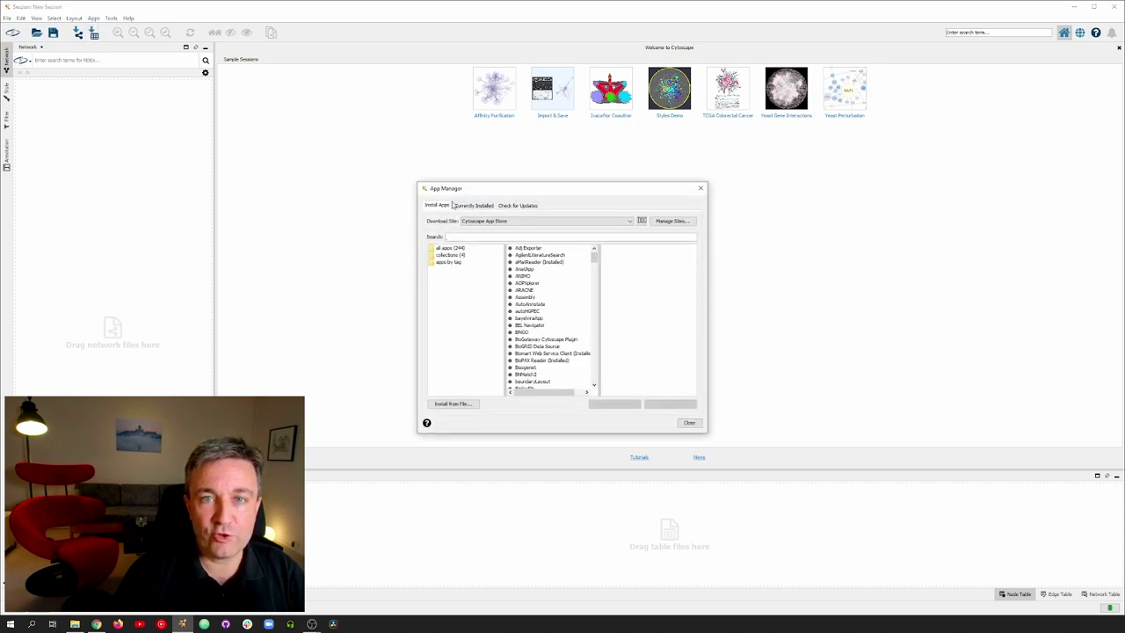
{"action": "type", "text": "string"}
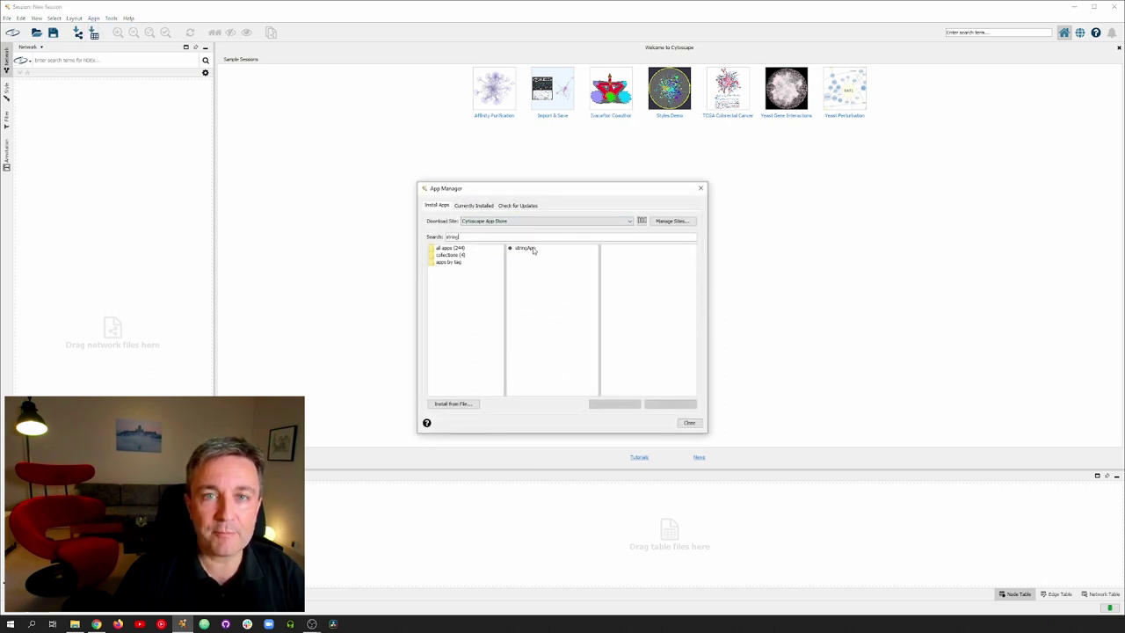
{"action": "left_click", "coordinate": [528, 248]}
{"action": "left_click", "coordinate": [680, 406]}
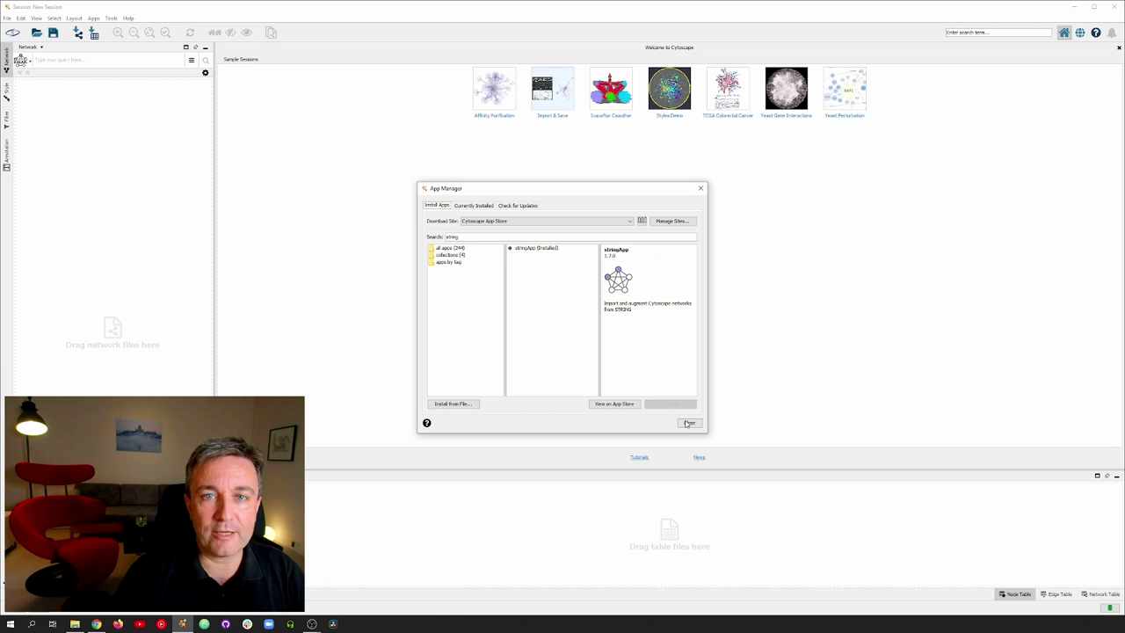
{"action": "left_click", "coordinate": [687, 423]}
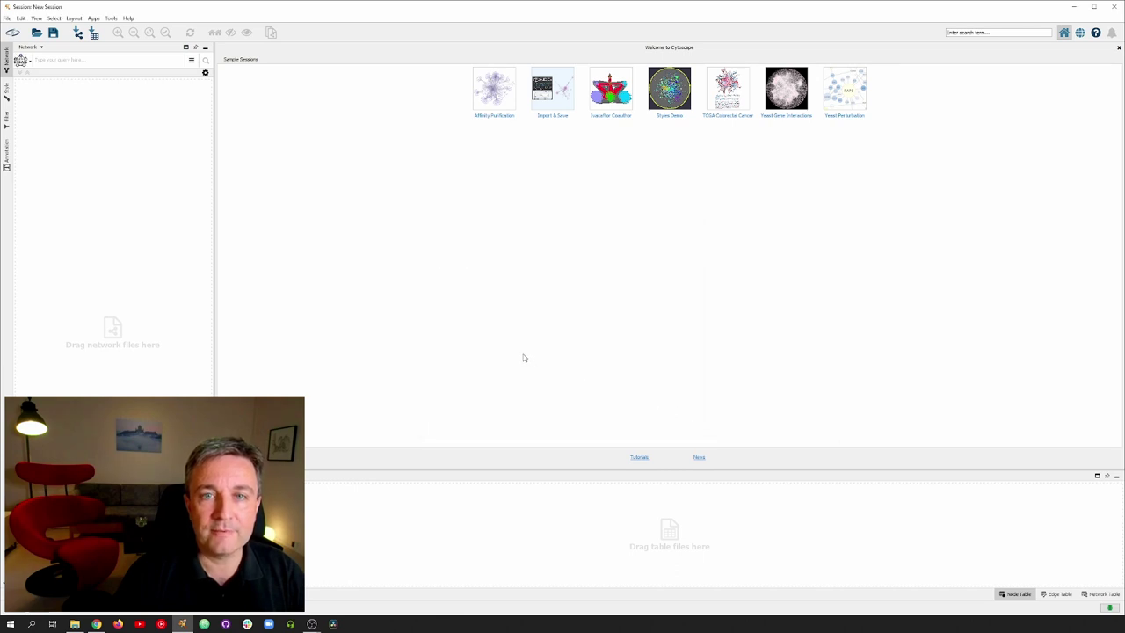
{"action": "left_click", "coordinate": [24, 62]}
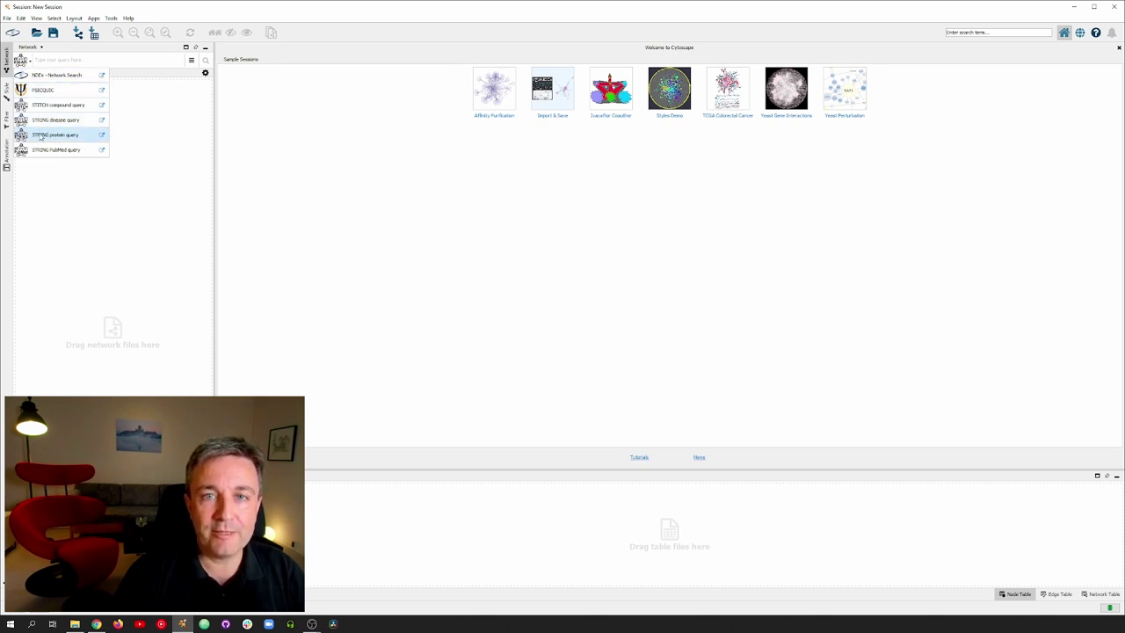
{"action": "left_click", "coordinate": [54, 134]}
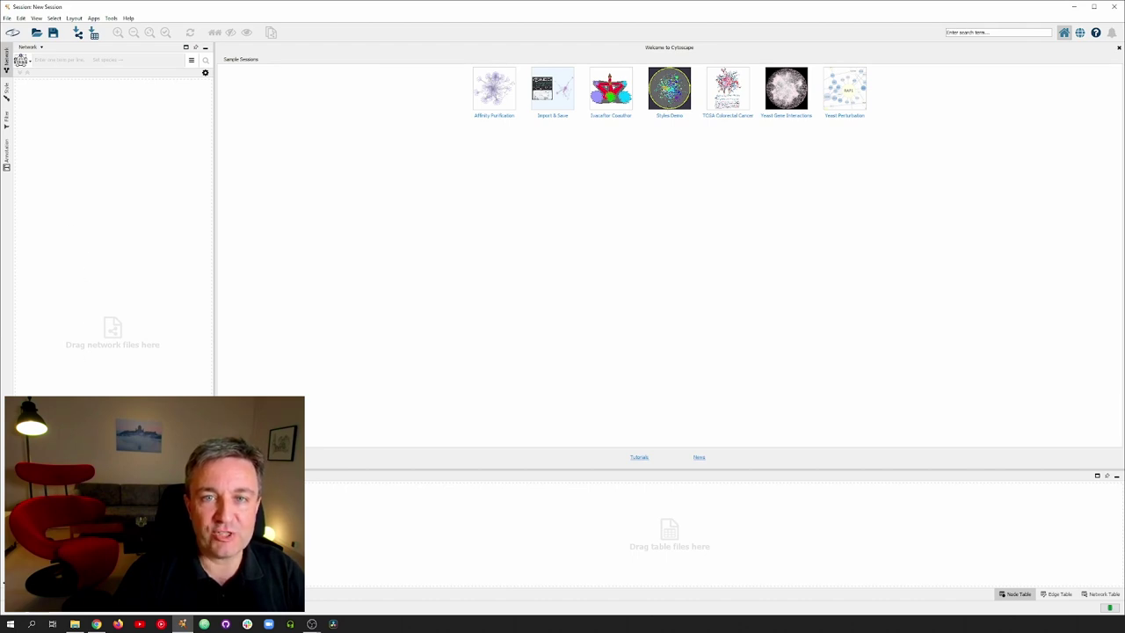
Copy the UniProt IDs in cells A2:A79 of the spreadsheet.
{"action": "left_click", "coordinate": [97, 624]}
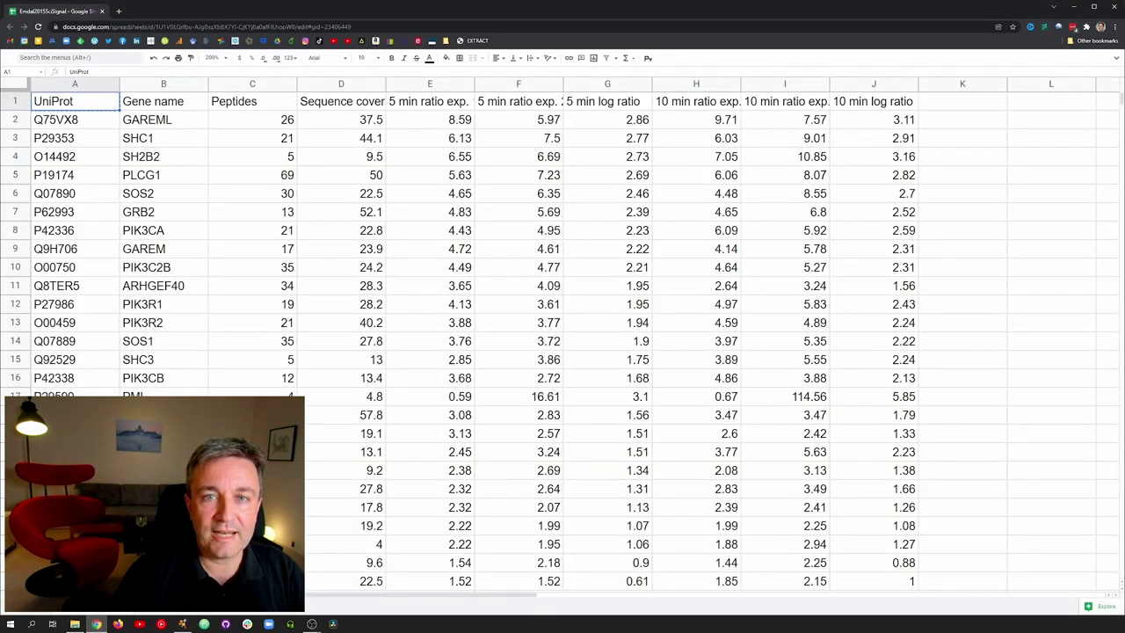
{"action": "left_click", "coordinate": [70, 119]}
{"action": "scroll", "coordinate": [70, 120], "scroll_direction": "down", "scroll_amount": 20}
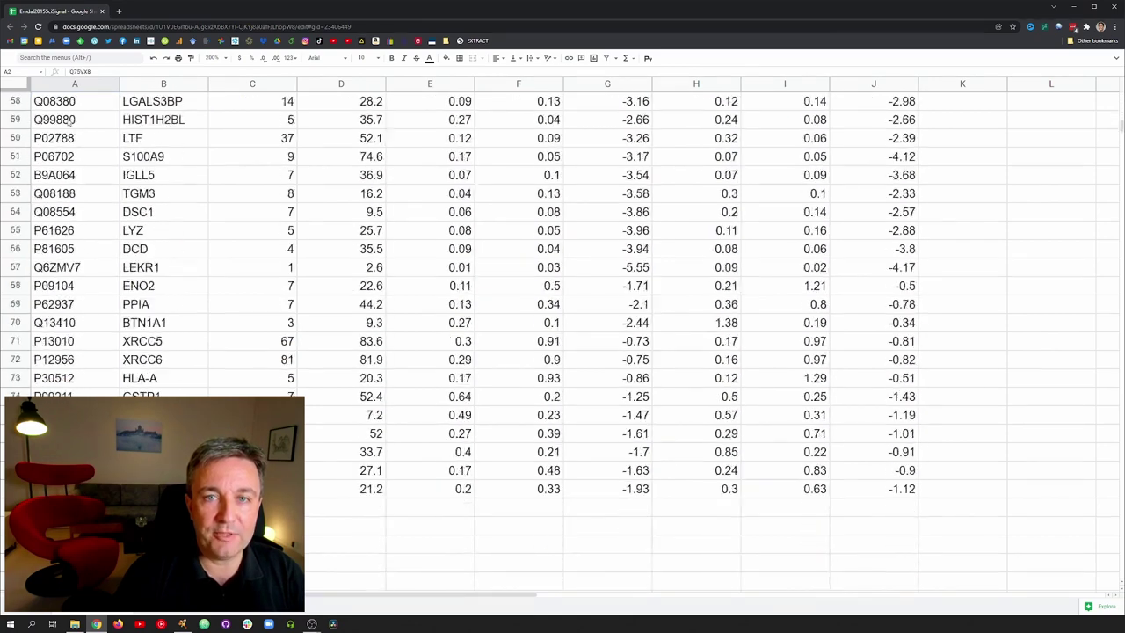
{"action": "left_click", "coordinate": [73, 268], "text": "shift"}
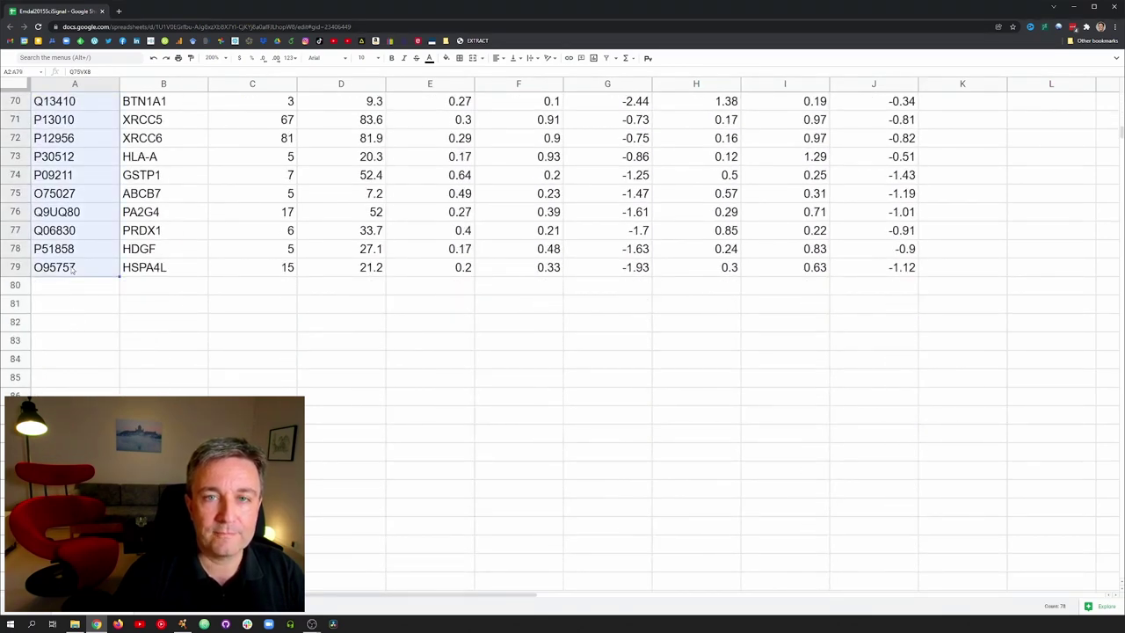
{"action": "key", "text": "ctrl+c"}
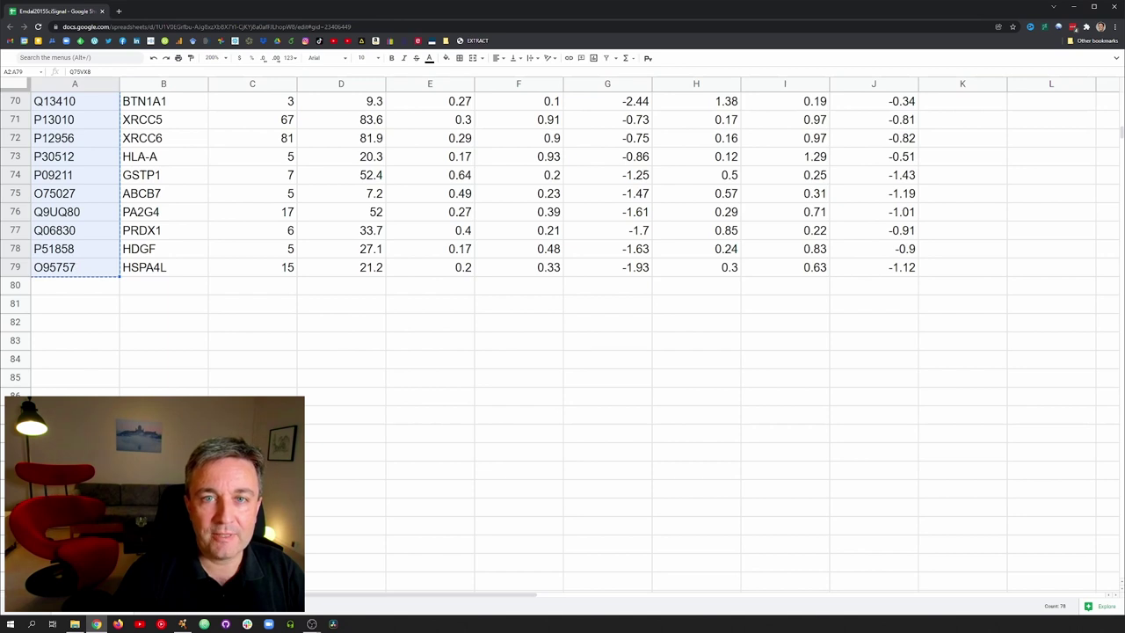
{"action": "key", "text": "alt+Tab"}
Paste the 78 UniProt IDs into the STRING protein query, check its options, and run it.
{"action": "left_click", "coordinate": [45, 60]}
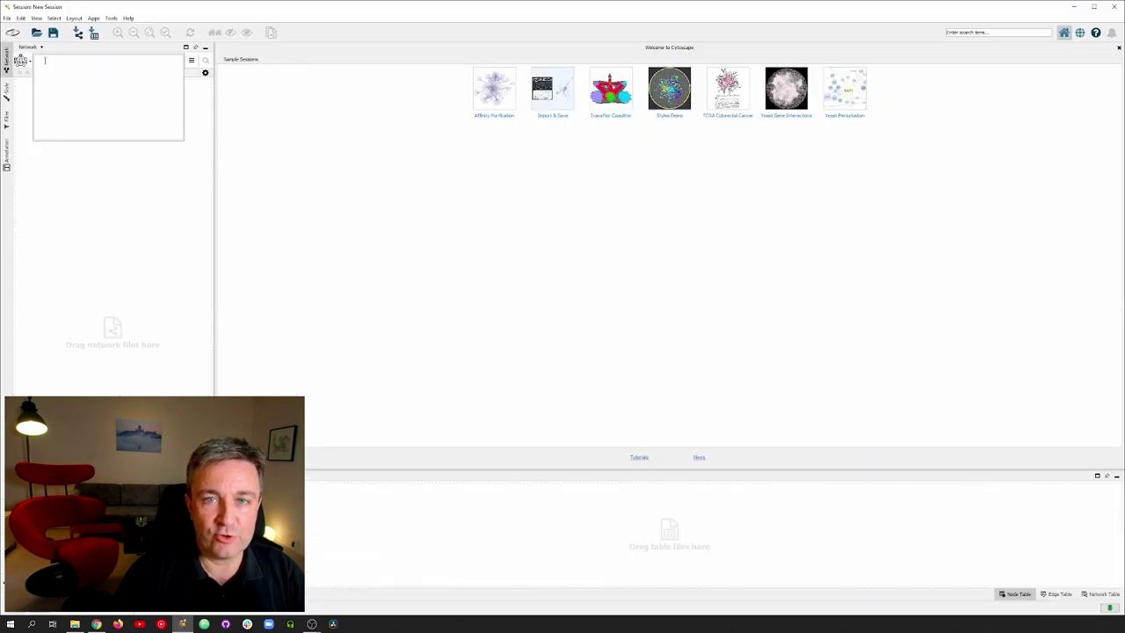
{"action": "key", "text": "ctrl+v"}
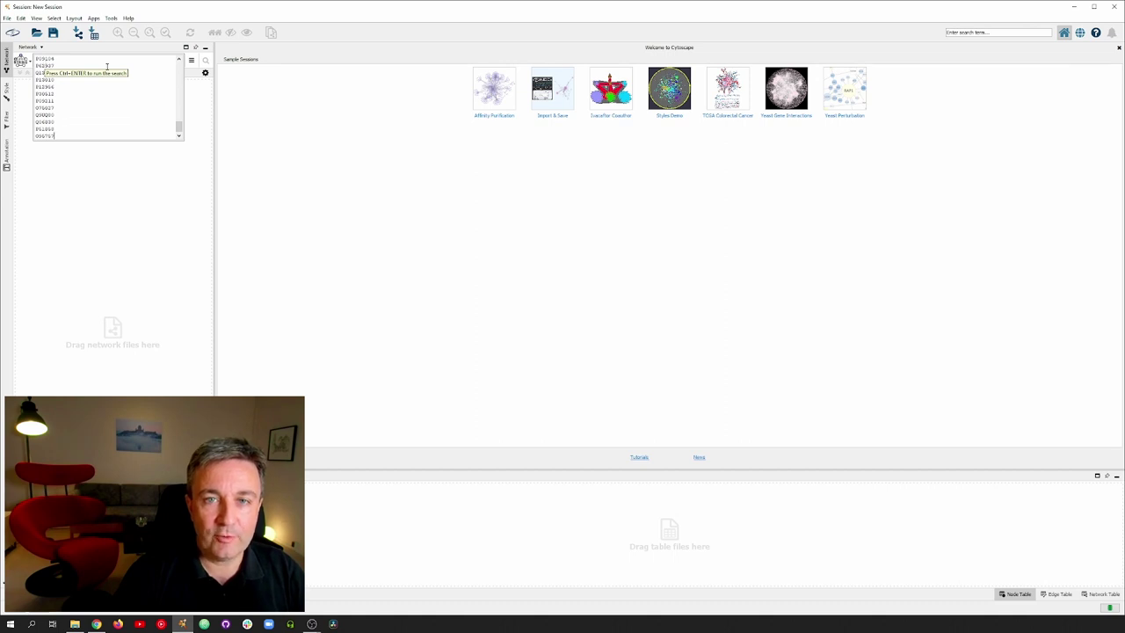
{"action": "left_click", "coordinate": [190, 60]}
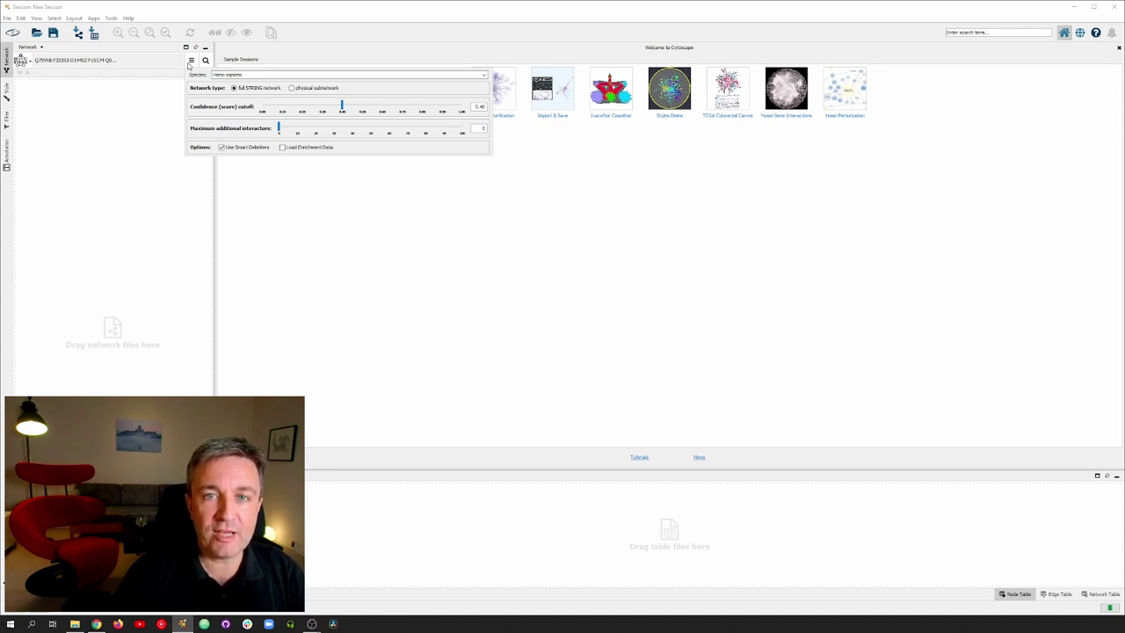
{"action": "left_click", "coordinate": [190, 62]}
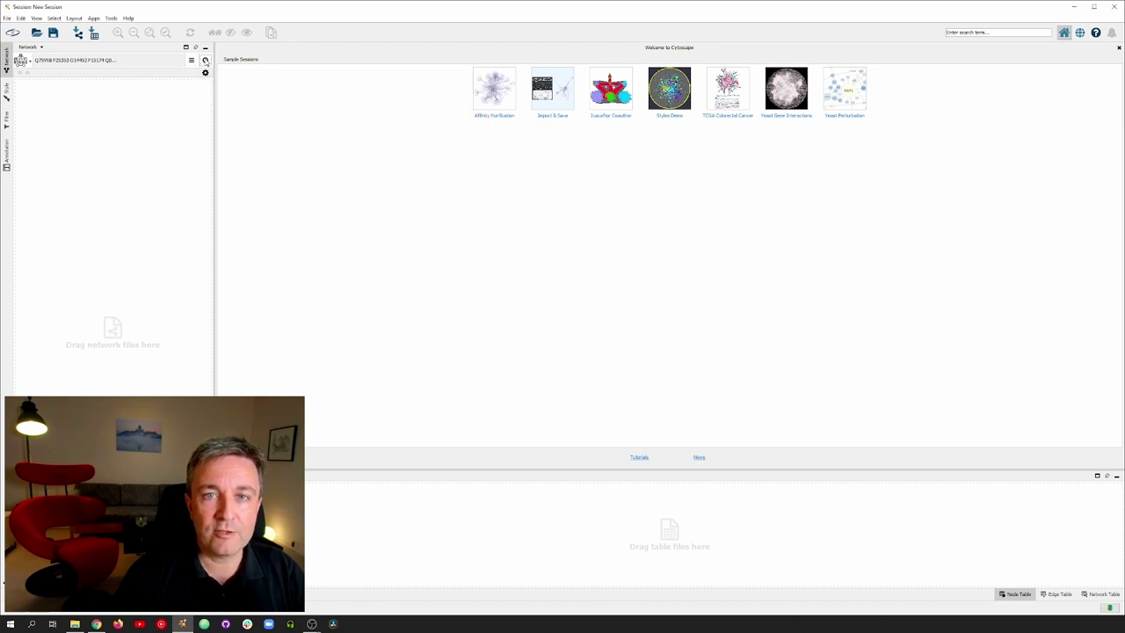
{"action": "left_click", "coordinate": [205, 60]}
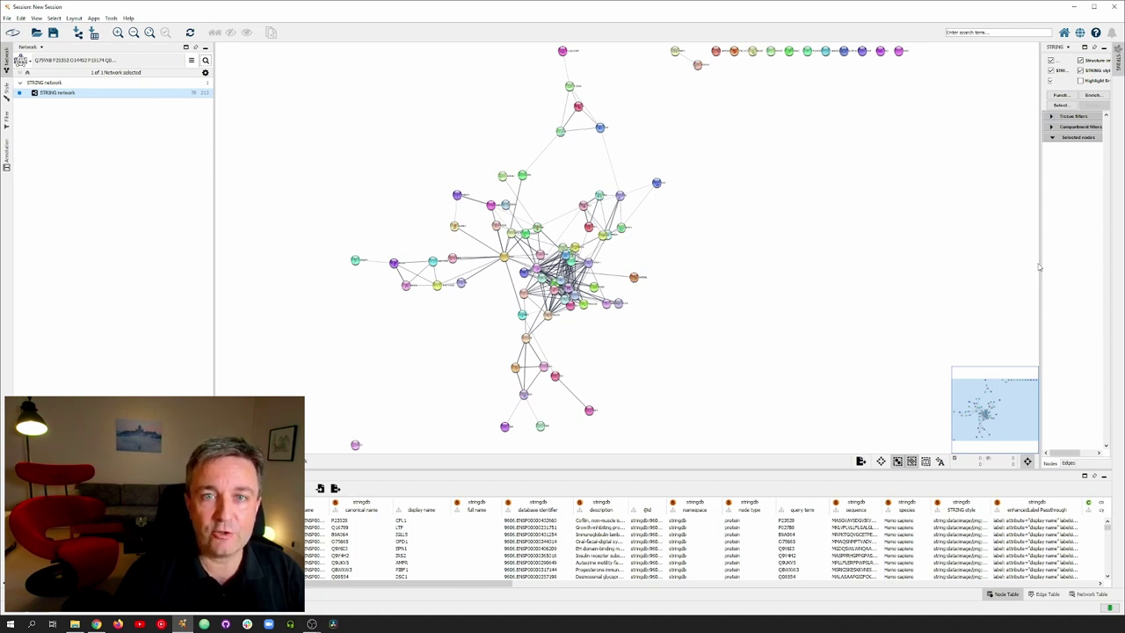
Uncheck STRING style colors, STRING style labels and Structure images, keeping Glass ball effect on.
{"action": "left_click_drag", "start_coordinate": [1042, 268], "coordinate": [958, 271]}
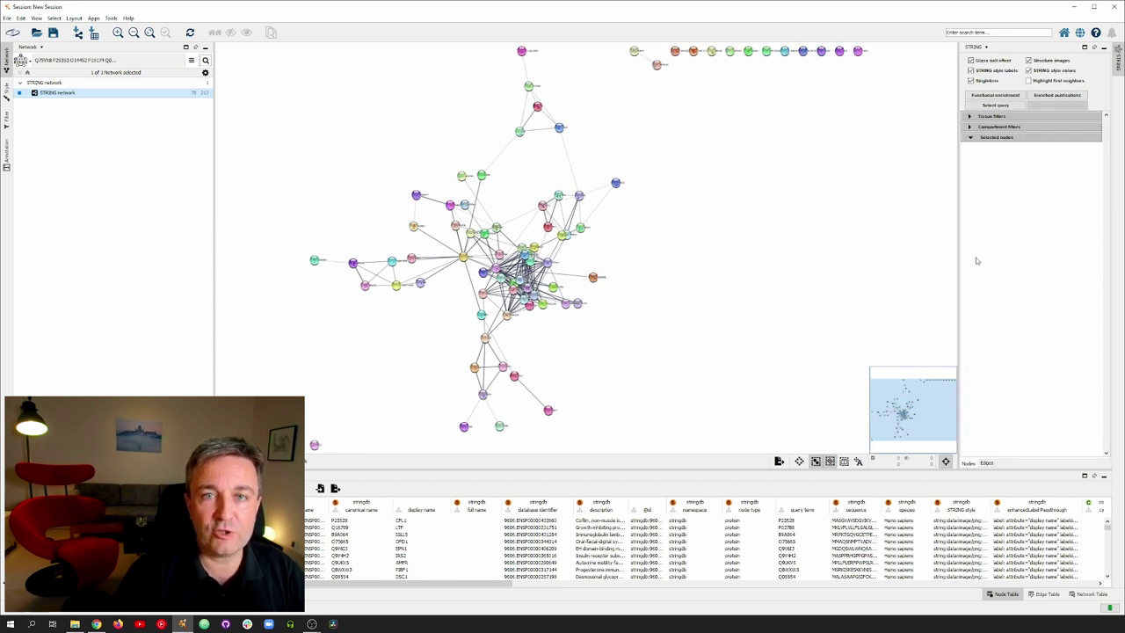
{"action": "left_click", "coordinate": [1029, 71]}
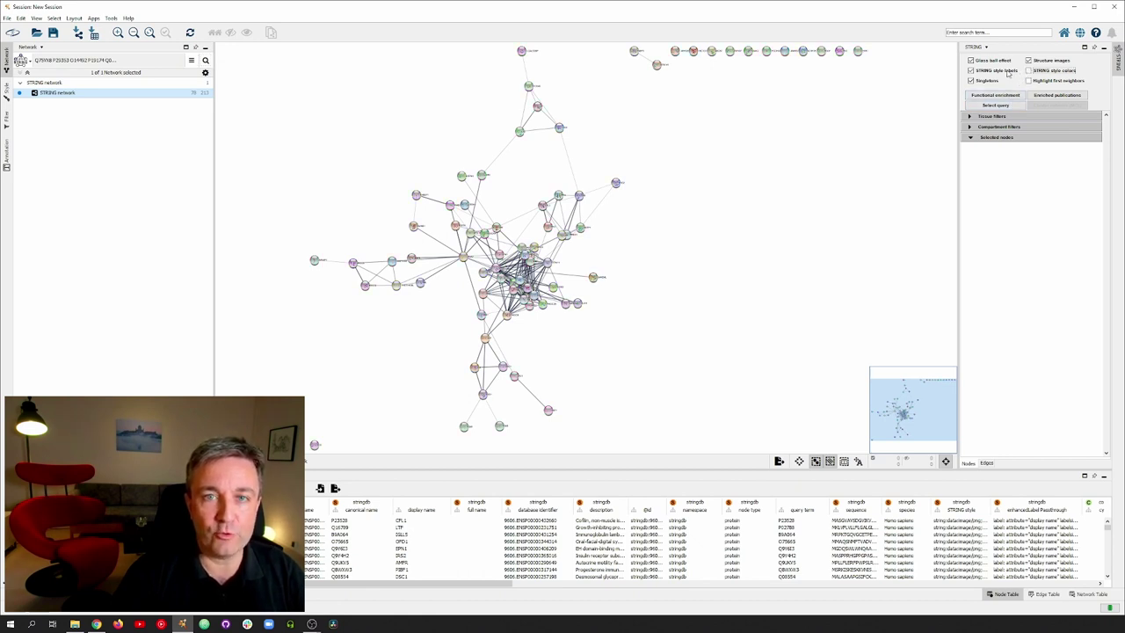
{"action": "left_click", "coordinate": [1006, 72]}
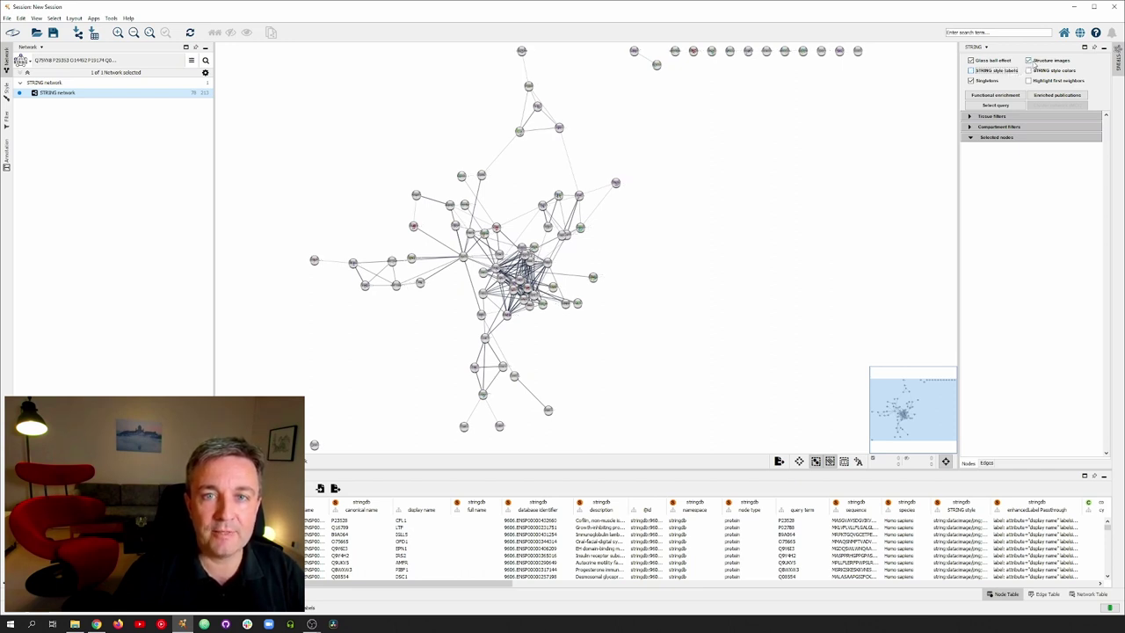
{"action": "left_click", "coordinate": [1036, 61]}
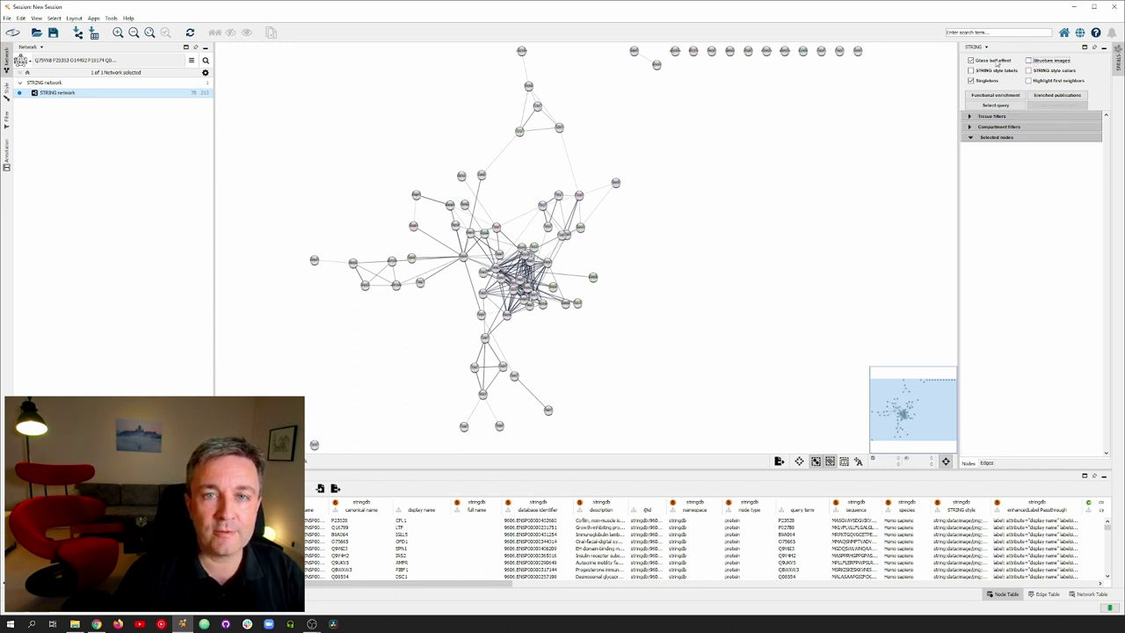
{"action": "left_click", "coordinate": [996, 61]}
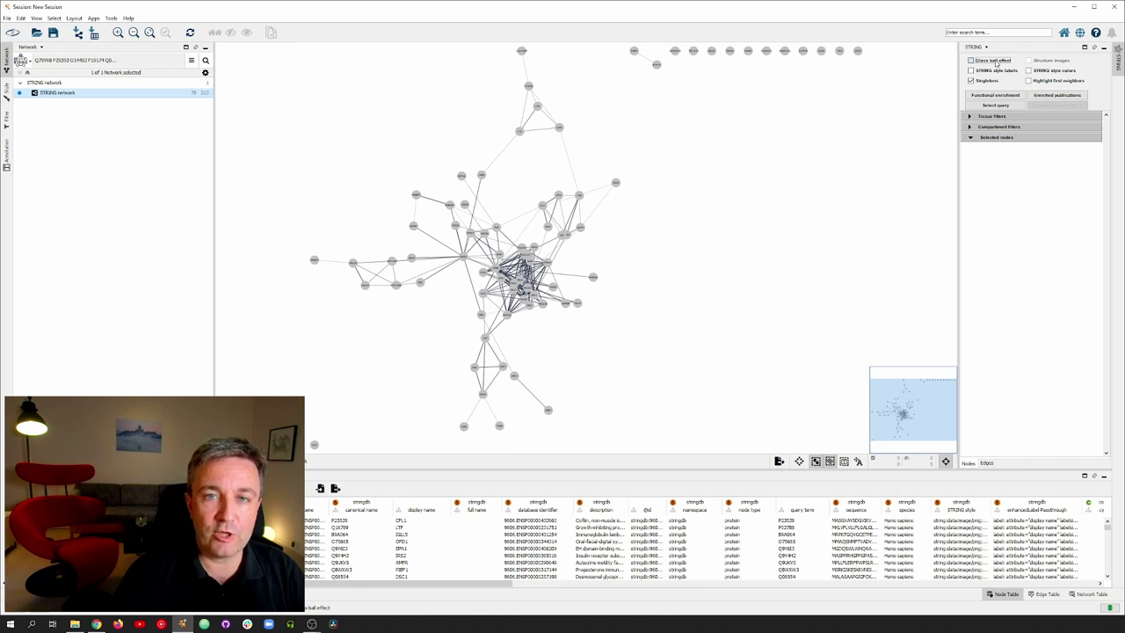
{"action": "left_click", "coordinate": [995, 61]}
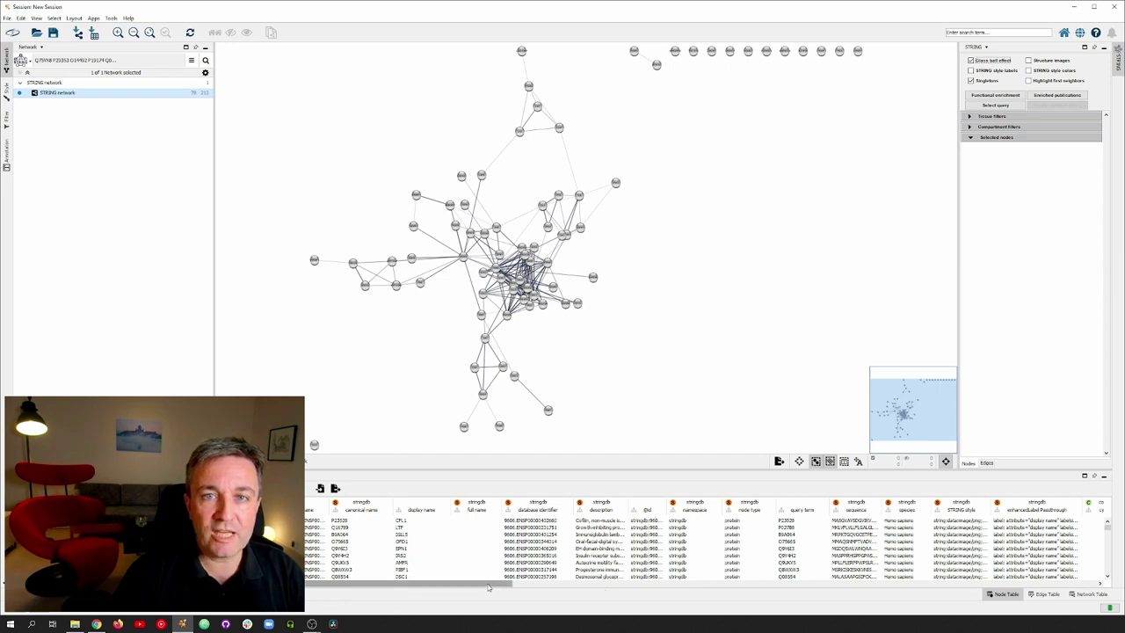
{"action": "left_click_drag", "start_coordinate": [489, 587], "coordinate": [1058, 394]}
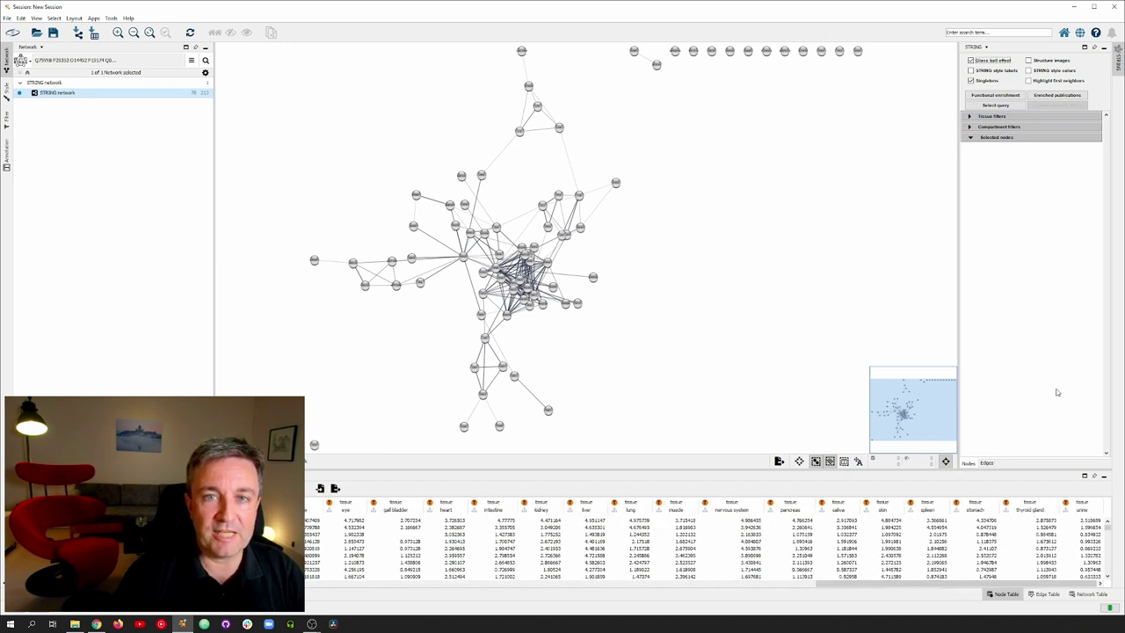
{"action": "left_click", "coordinate": [1047, 594]}
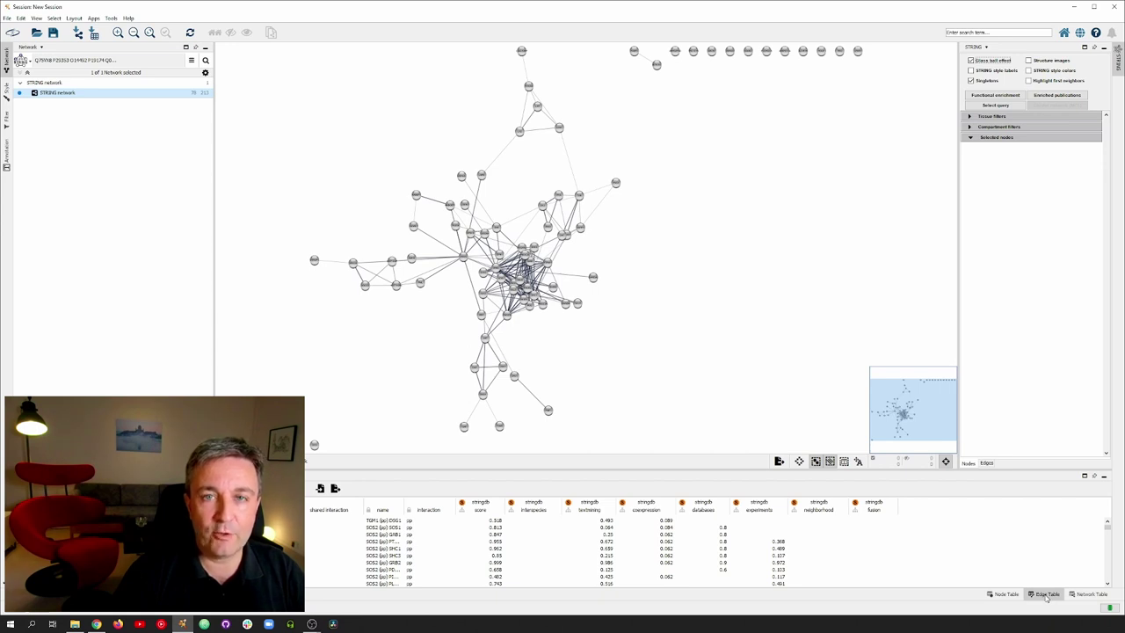
{"action": "left_click", "coordinate": [1011, 597]}
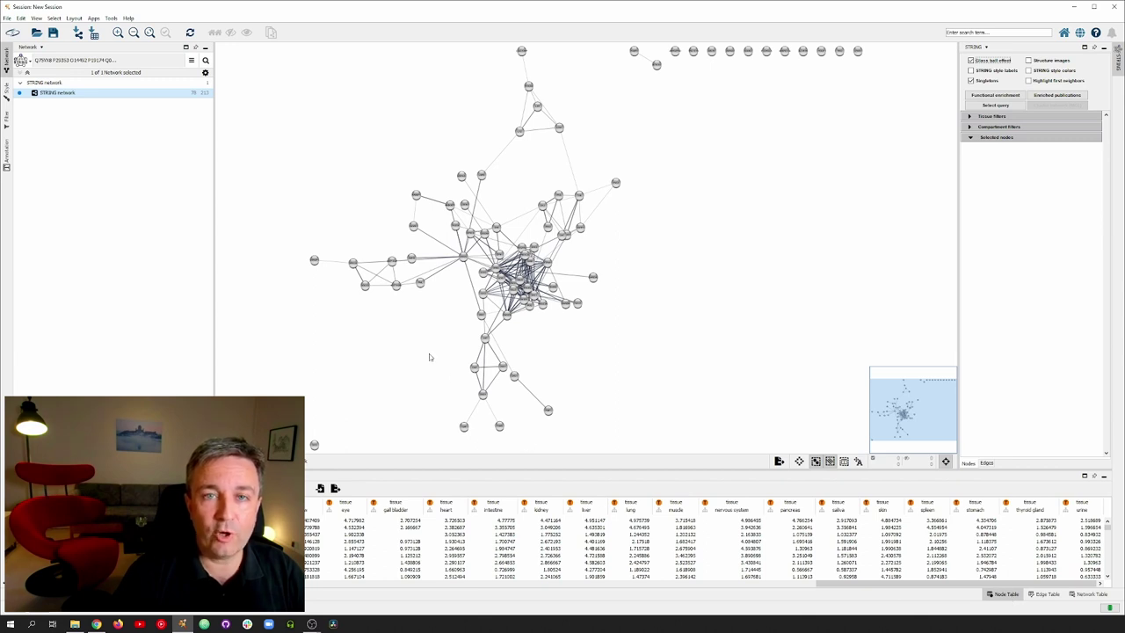
Import Emdal2015ScSignal.tsv as a node table keyed on the query term column.
{"action": "left_click", "coordinate": [7, 18]}
{"action": "mouse_move", "coordinate": [36, 109]}
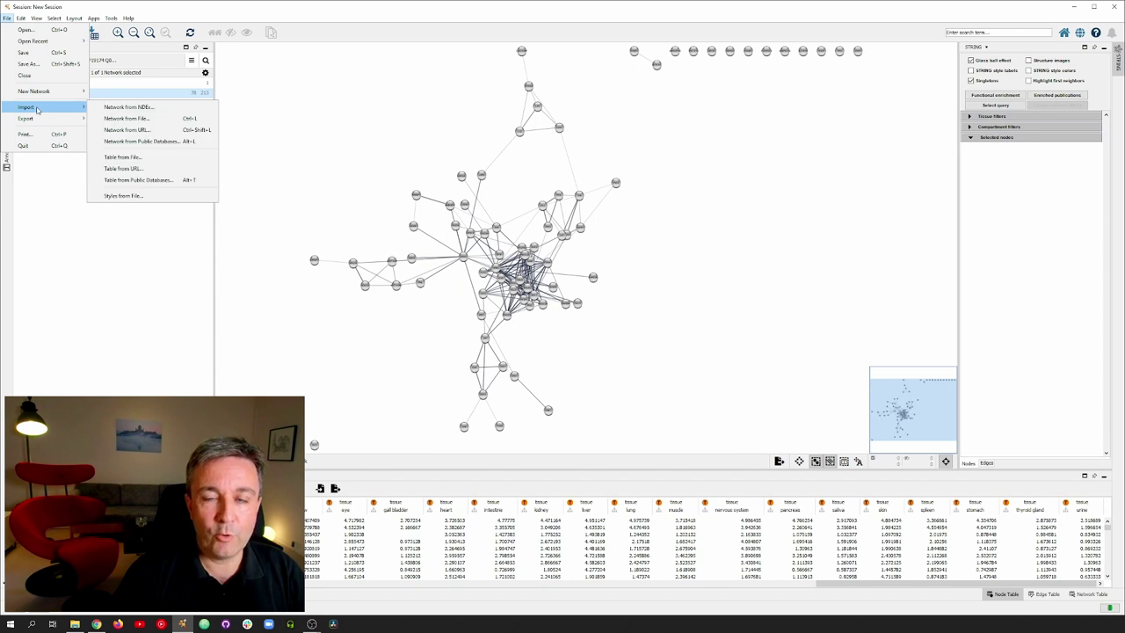
{"action": "left_click", "coordinate": [124, 157]}
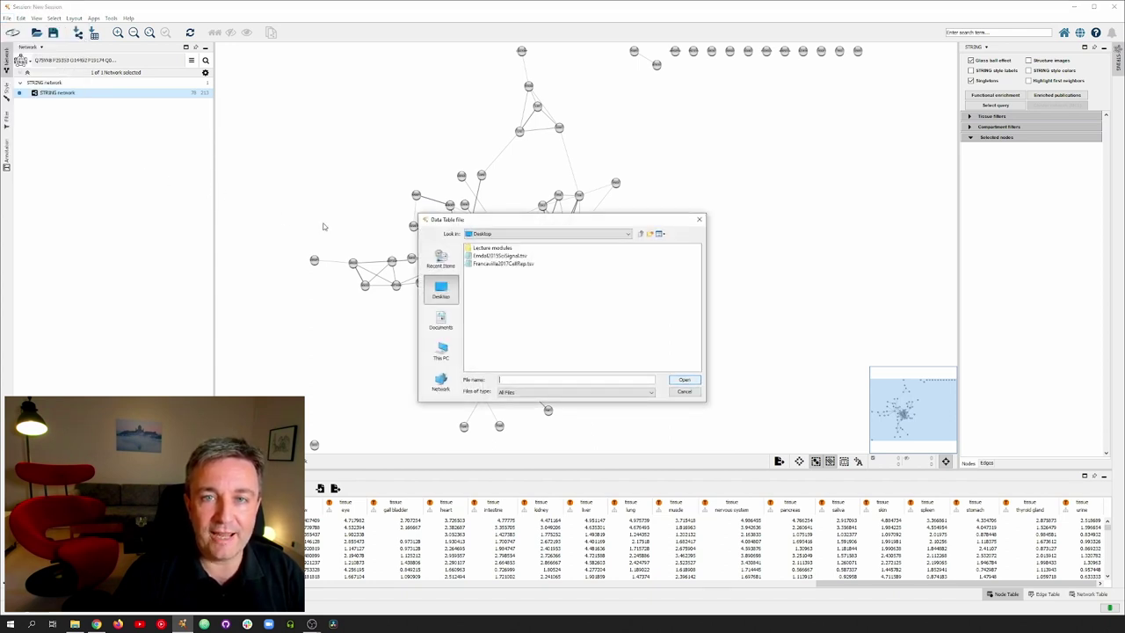
{"action": "left_click", "coordinate": [500, 255]}
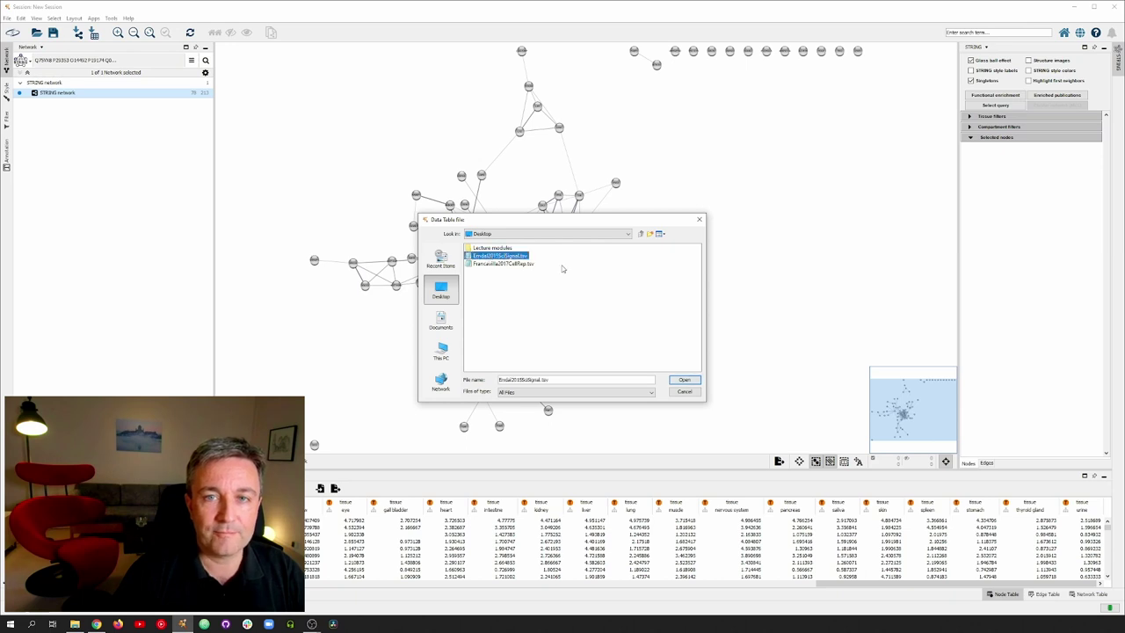
{"action": "left_click", "coordinate": [682, 379]}
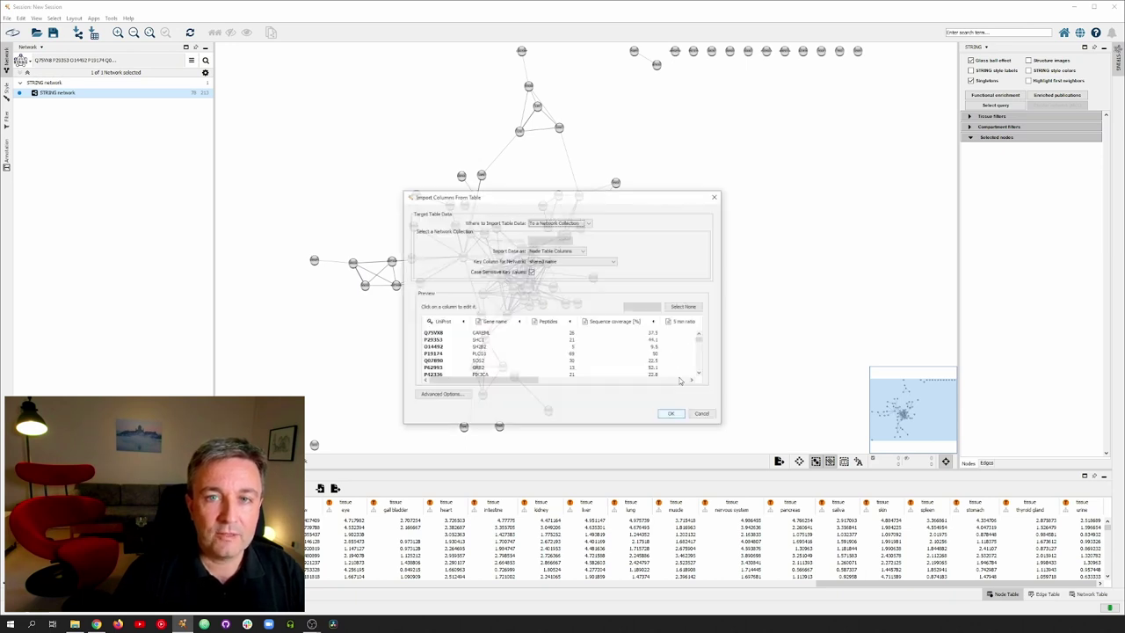
{"action": "left_click", "coordinate": [556, 262]}
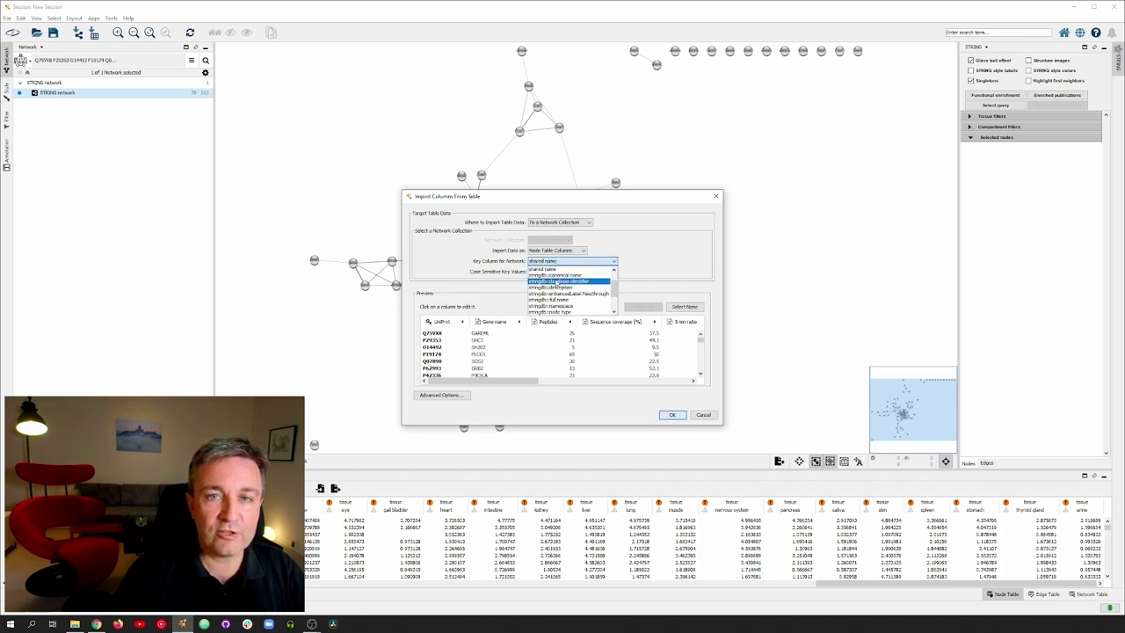
{"action": "scroll", "coordinate": [556, 277], "scroll_direction": "up", "scroll_amount": 1}
{"action": "left_click", "coordinate": [556, 281]}
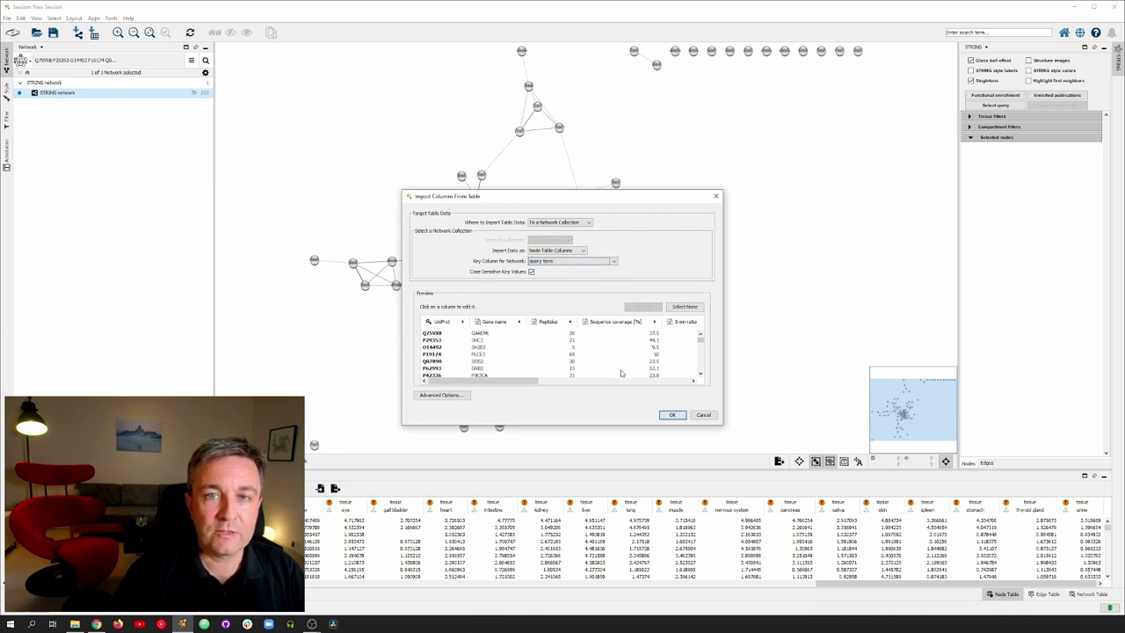
{"action": "left_click", "coordinate": [665, 415]}
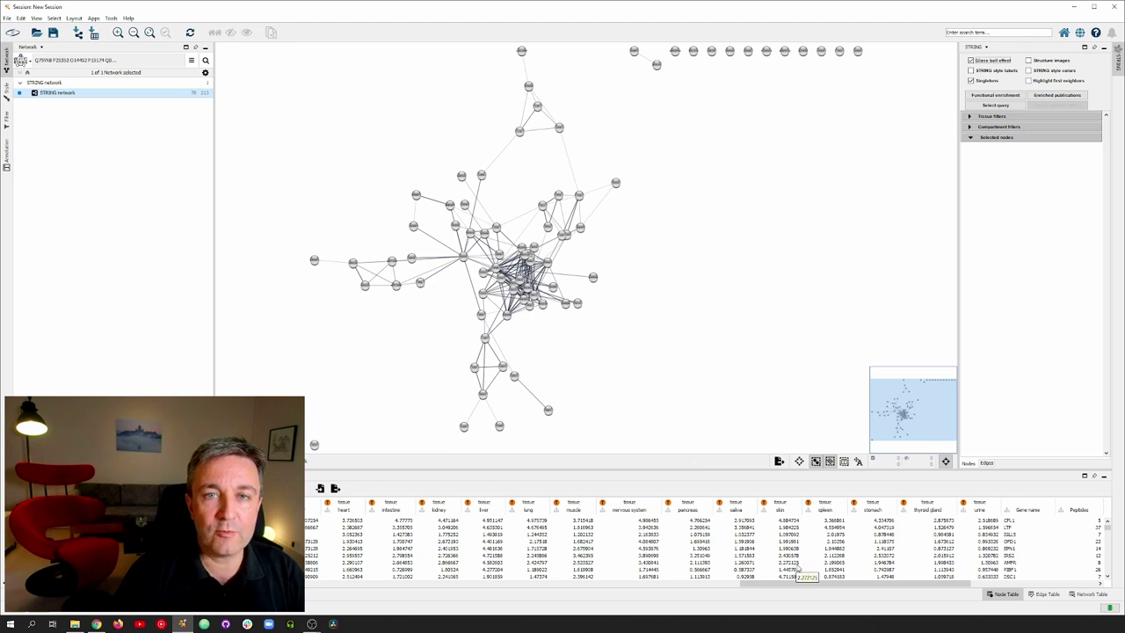
{"action": "left_click_drag", "start_coordinate": [802, 585], "coordinate": [937, 588]}
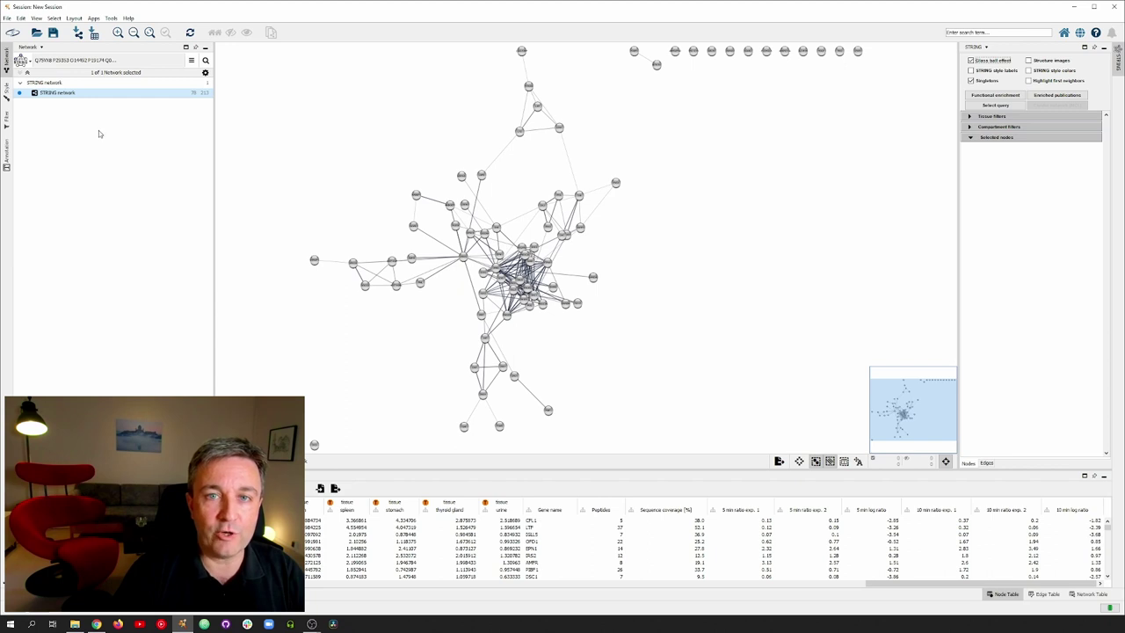
Map node Fill Color continuously to 10 min log ratio and open its gradient editor.
{"action": "left_click", "coordinate": [5, 87]}
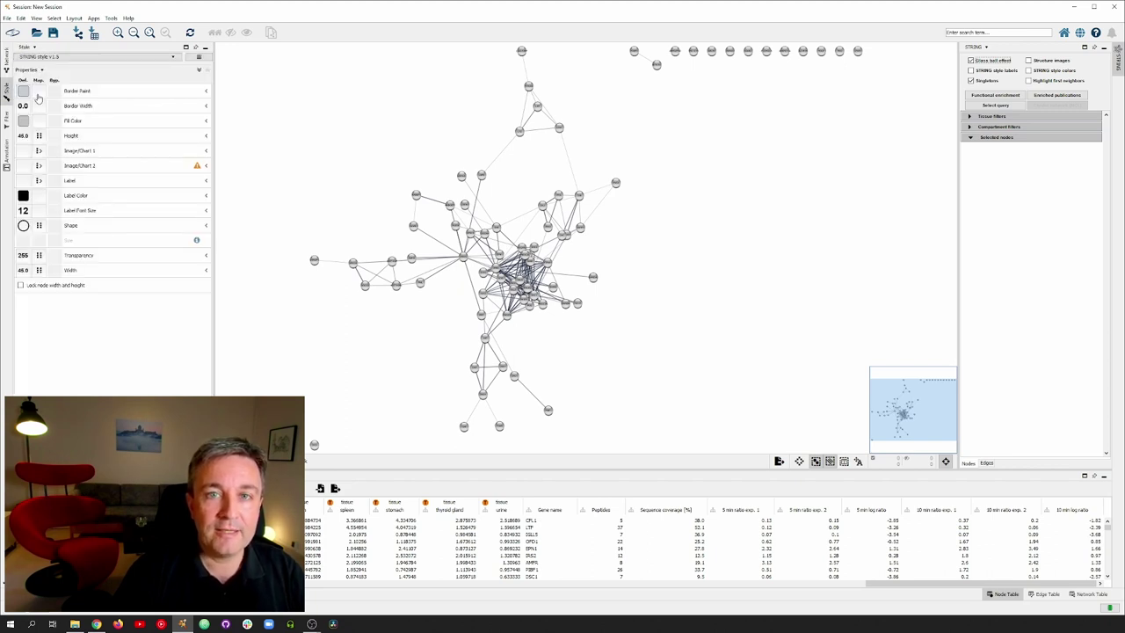
{"action": "left_click", "coordinate": [206, 123]}
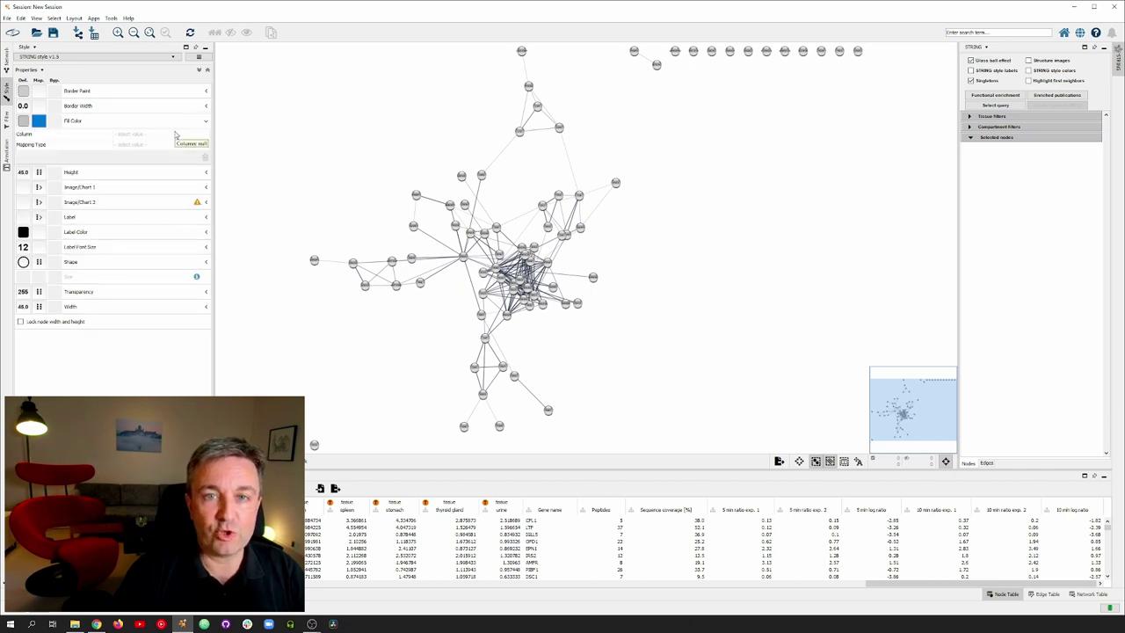
{"action": "left_click", "coordinate": [167, 136]}
{"action": "left_click", "coordinate": [166, 137]}
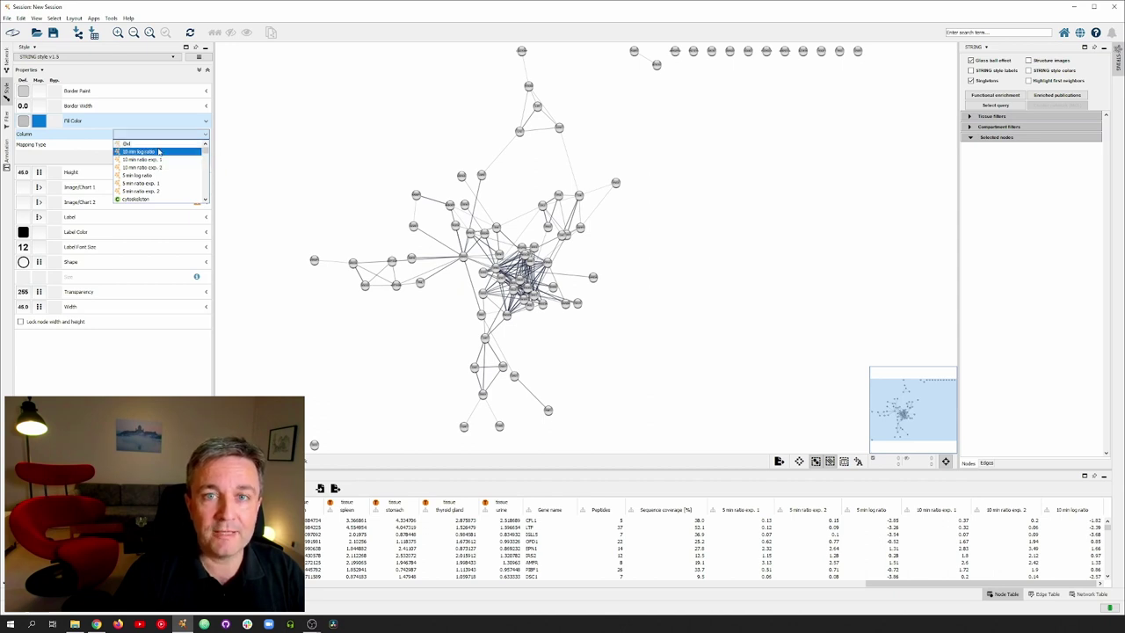
{"action": "left_click", "coordinate": [158, 152]}
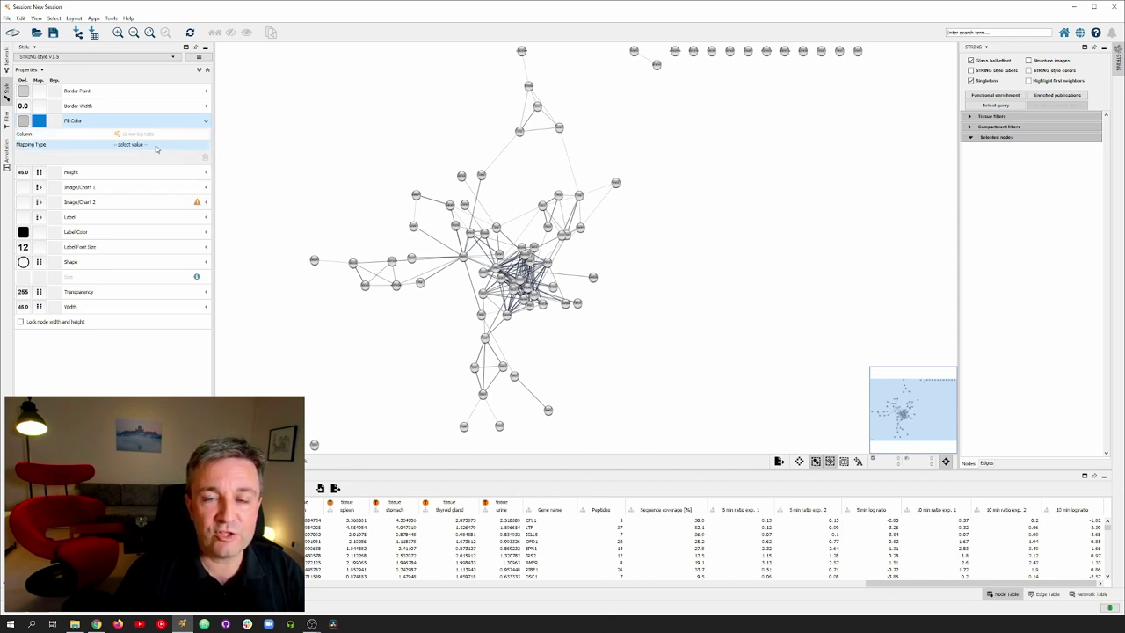
{"action": "left_click", "coordinate": [156, 146]}
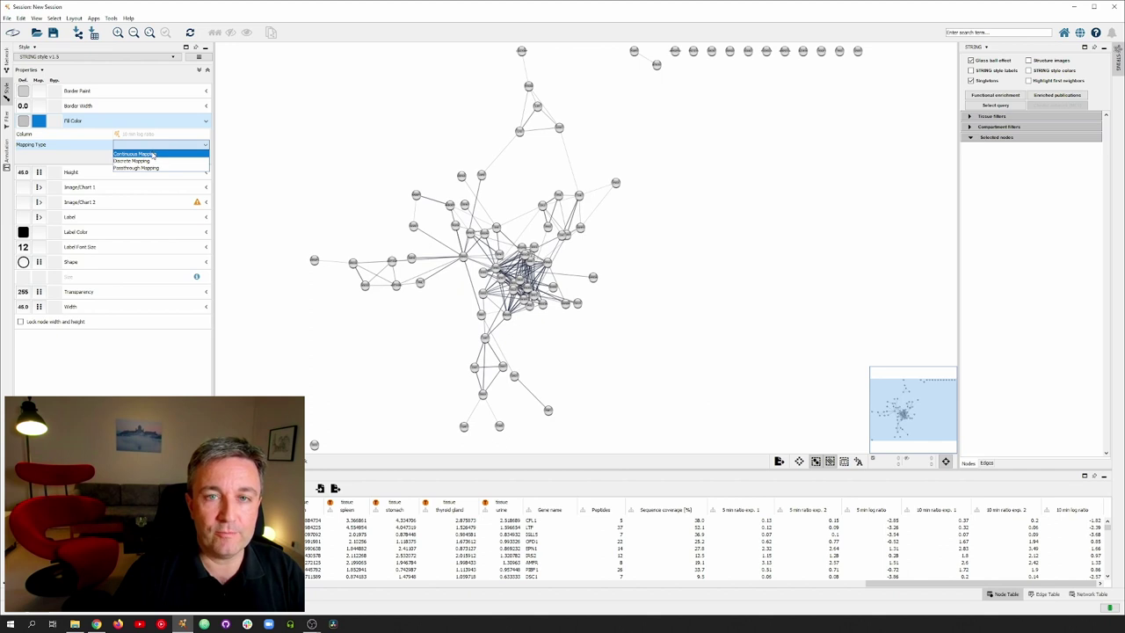
{"action": "left_click", "coordinate": [153, 154]}
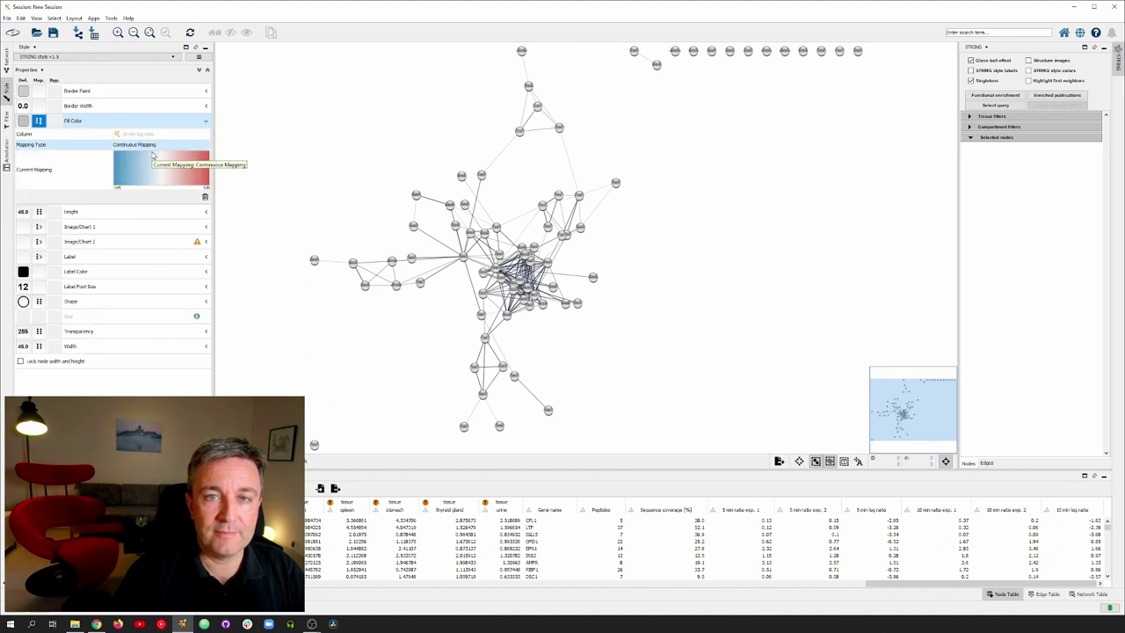
{"action": "left_click", "coordinate": [138, 173]}
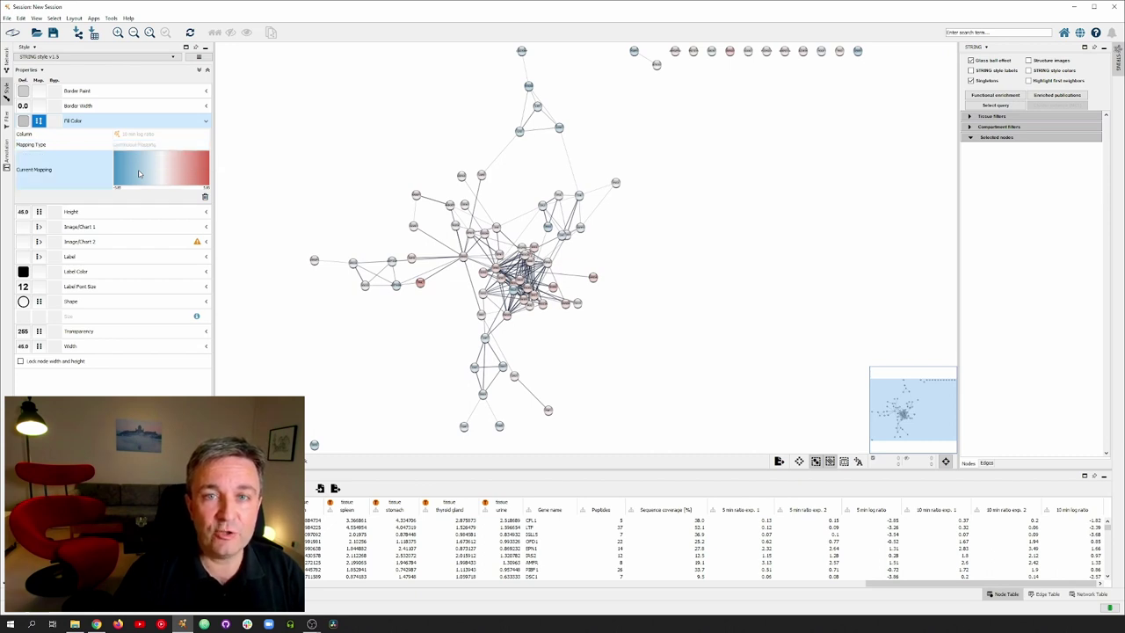
{"action": "left_click", "coordinate": [138, 173]}
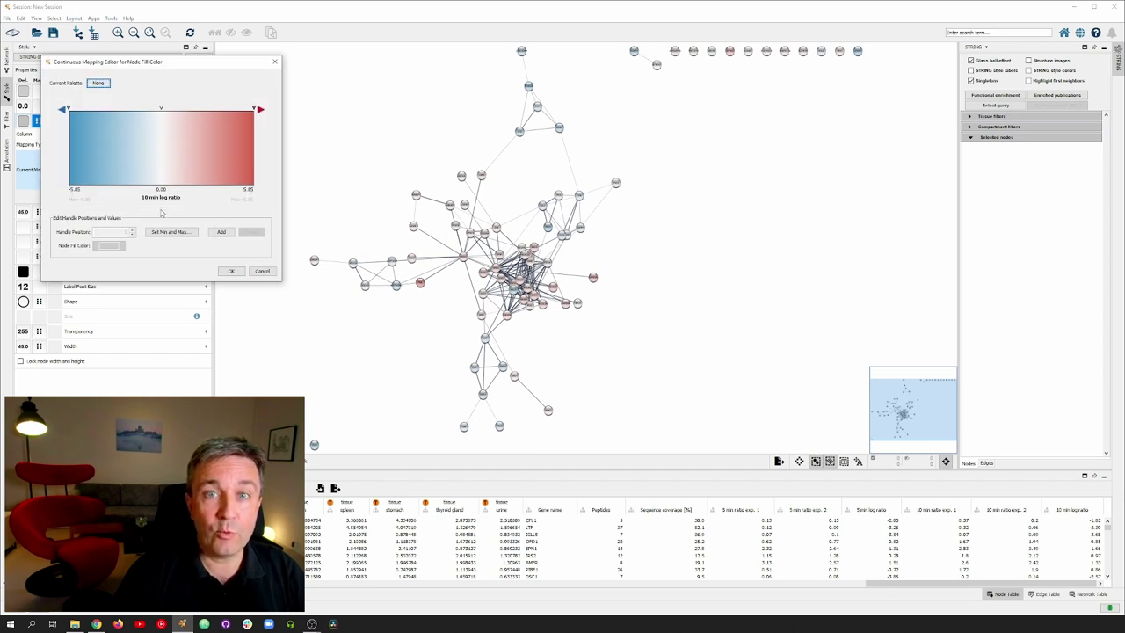
Set the fill gradient's min and max to -2 and 2, then confirm the editor.
{"action": "left_click", "coordinate": [170, 232]}
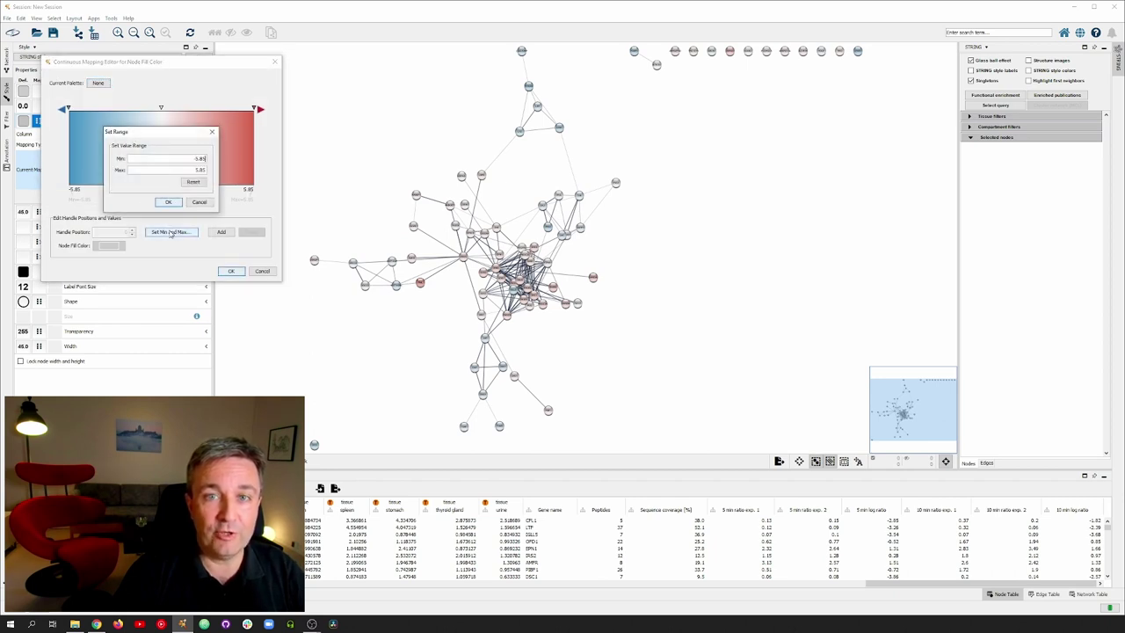
{"action": "double_click", "coordinate": [200, 158]}
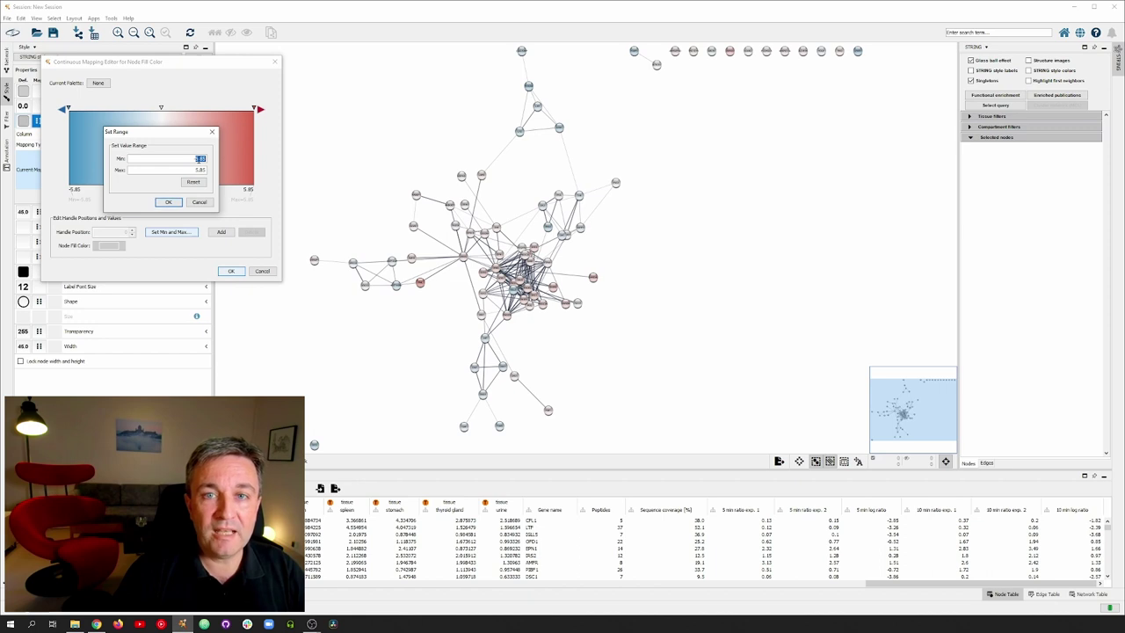
{"action": "double_click", "coordinate": [200, 168]}
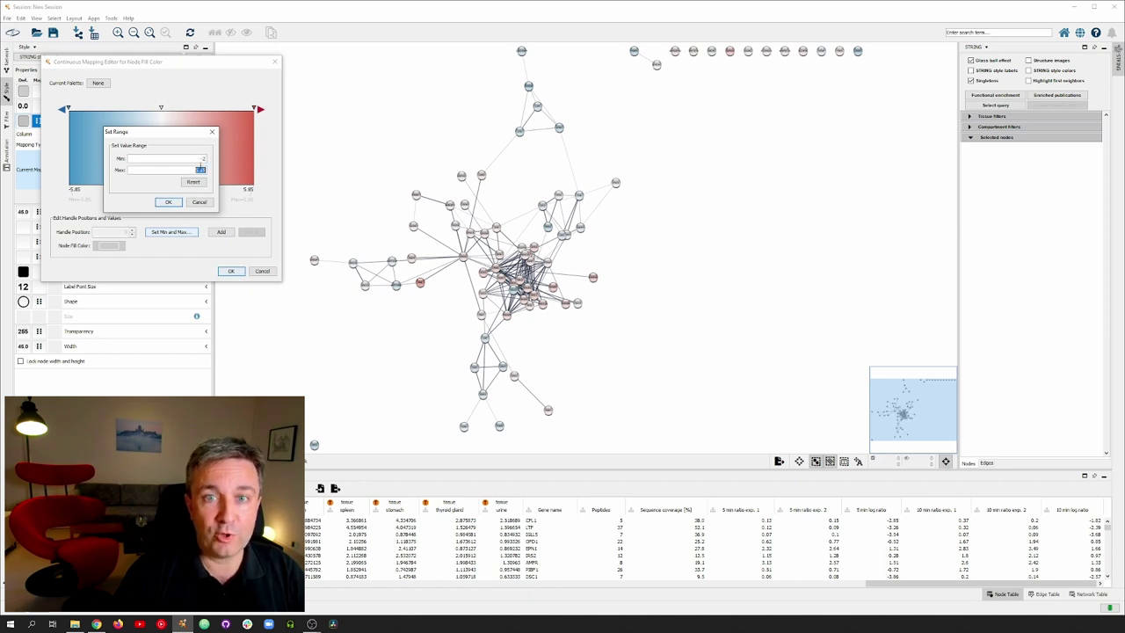
{"action": "left_click", "coordinate": [168, 201]}
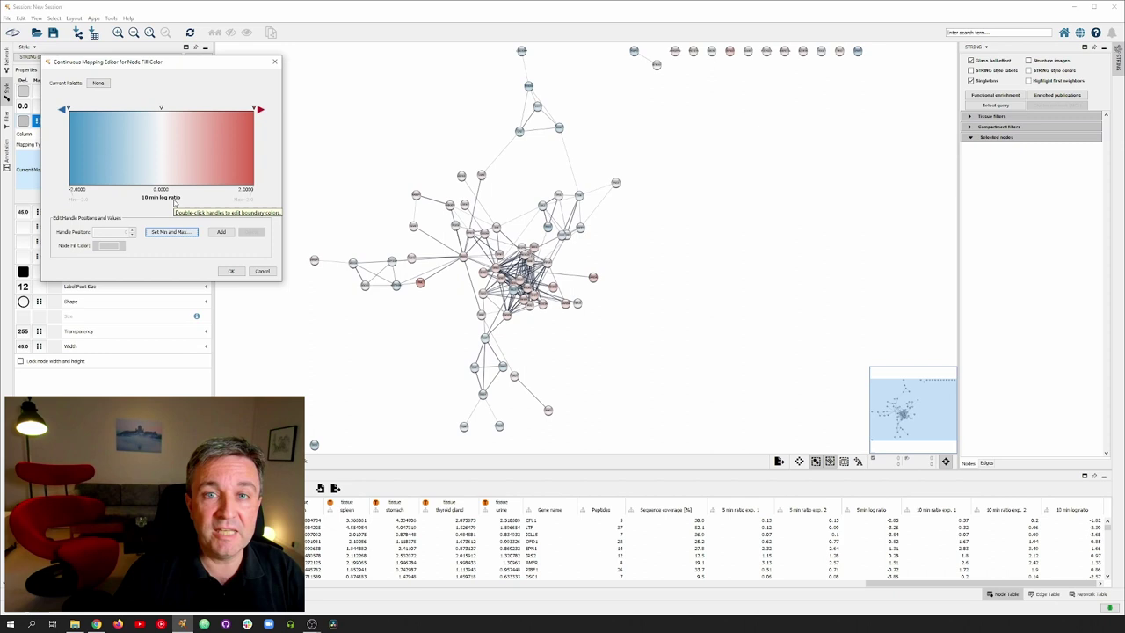
{"action": "left_click", "coordinate": [233, 270]}
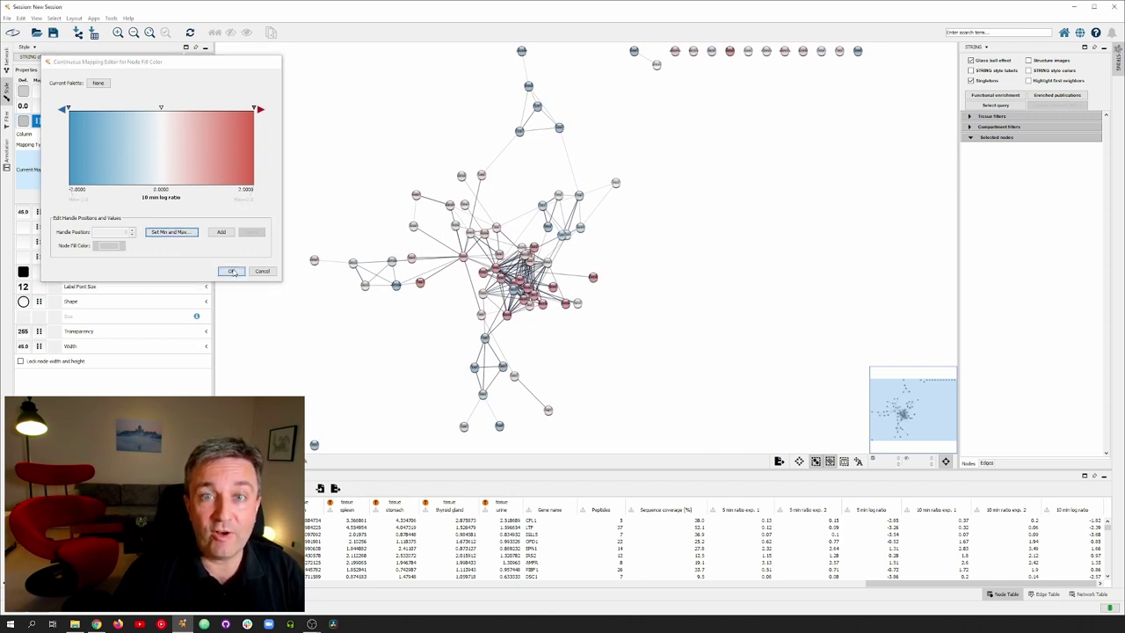